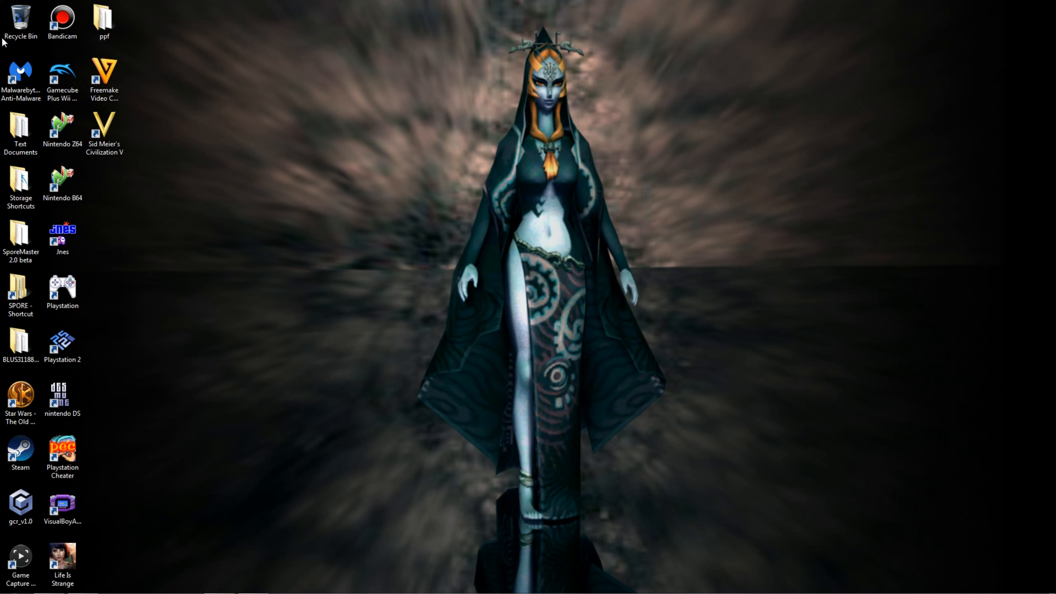
Step: Launch the Dolphin emulator, open its general configuration and place the configuration window beside the game list
double_click(59, 72)
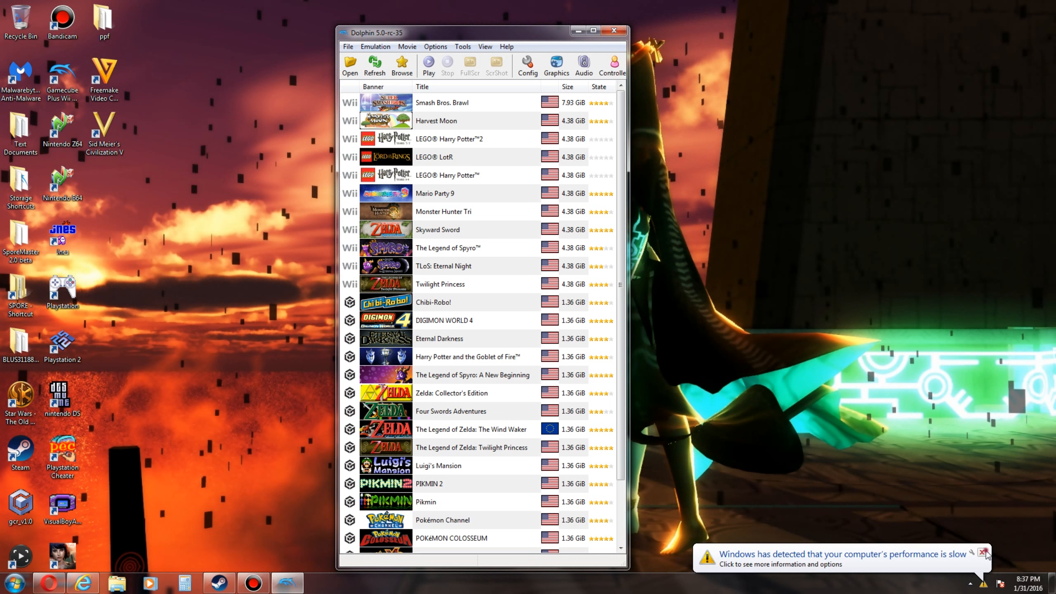
left_click(983, 553)
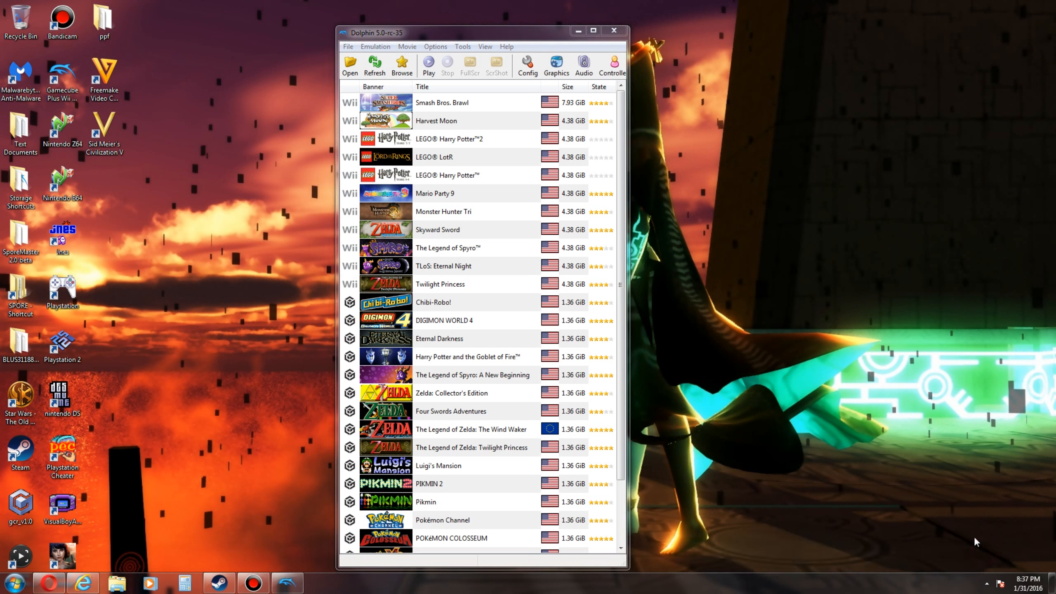
left_click(534, 67)
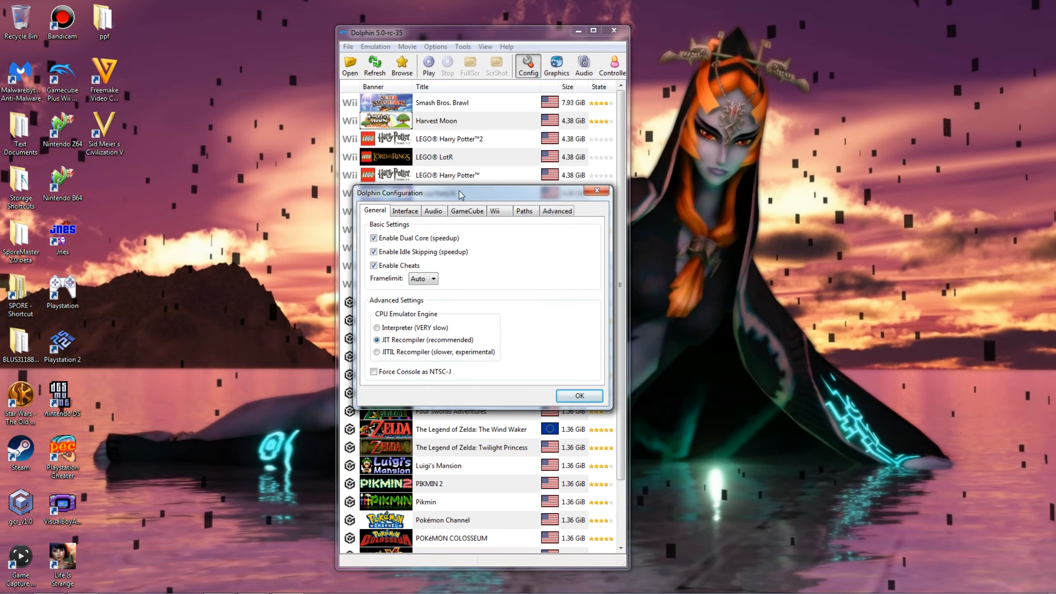
left_click_drag(461, 194, 782, 193)
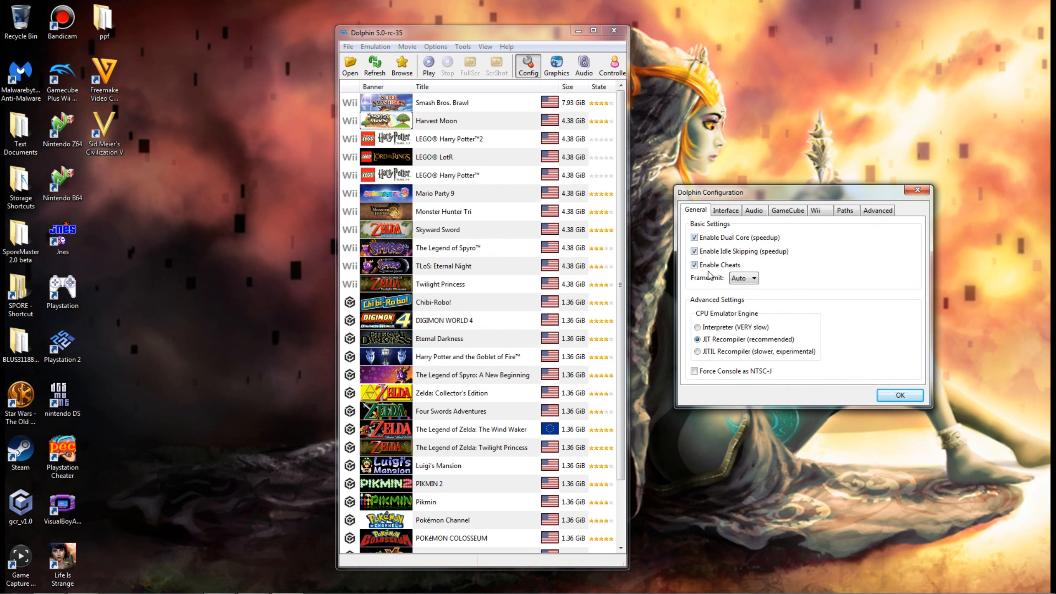
left_click(707, 266)
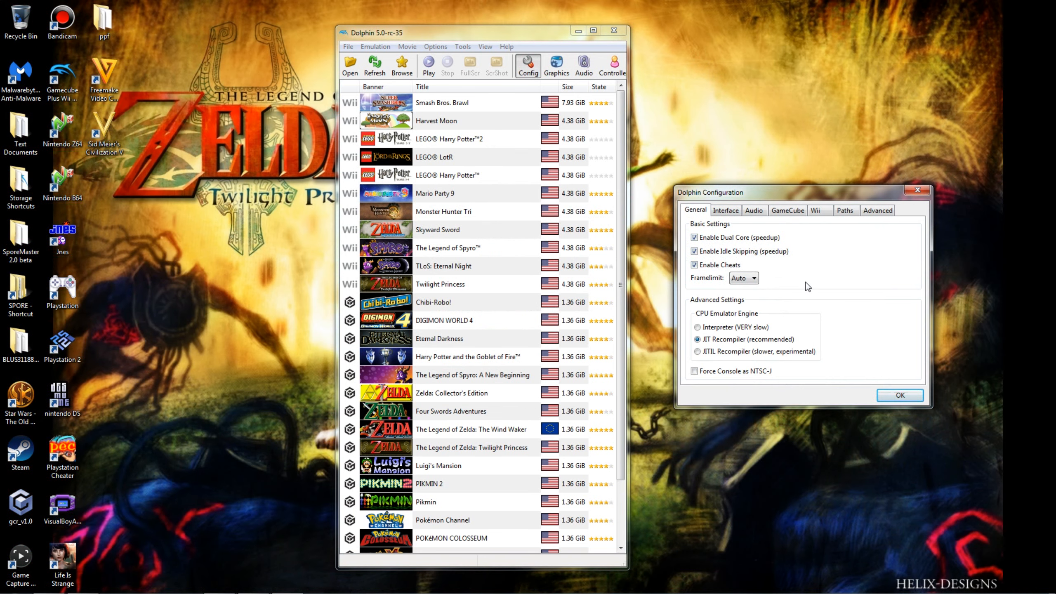
Step: In the interface settings, keep On-Screen Display Messages disabled and choose the Boomy theme
left_click(719, 208)
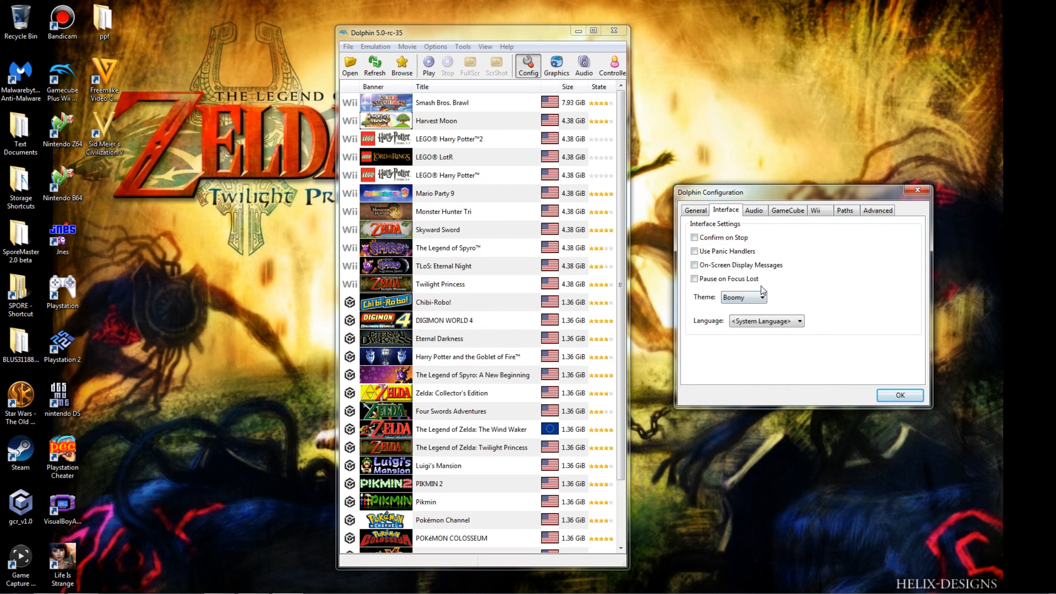
left_click(716, 265)
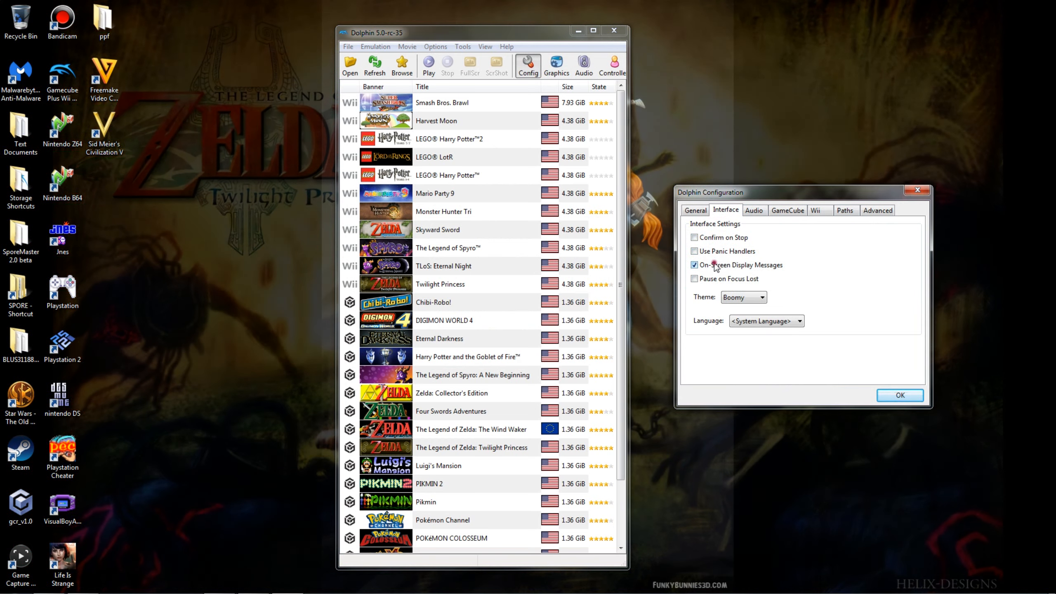
left_click(715, 267)
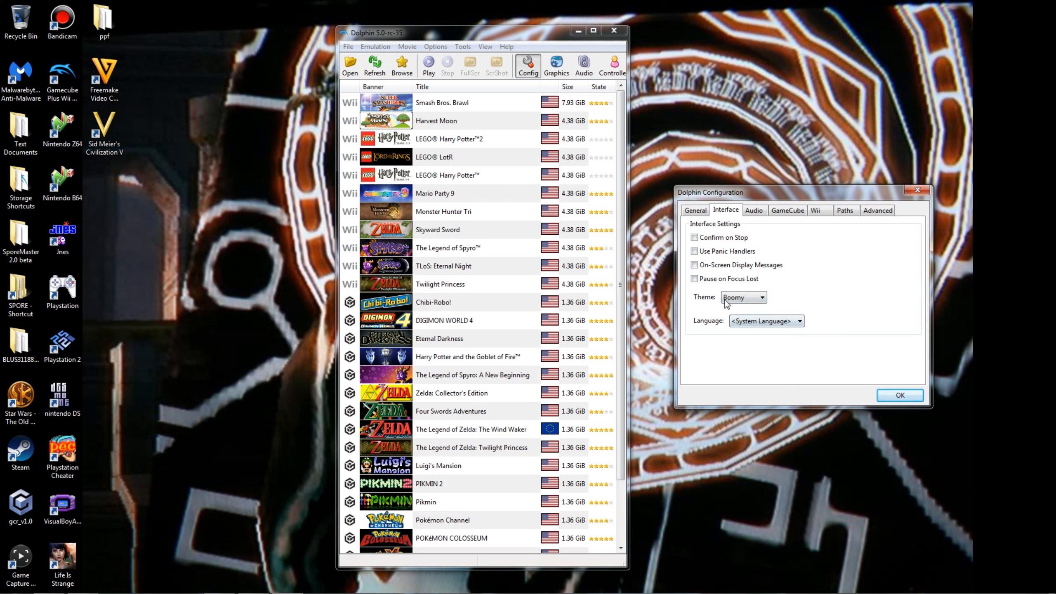
left_click(744, 305)
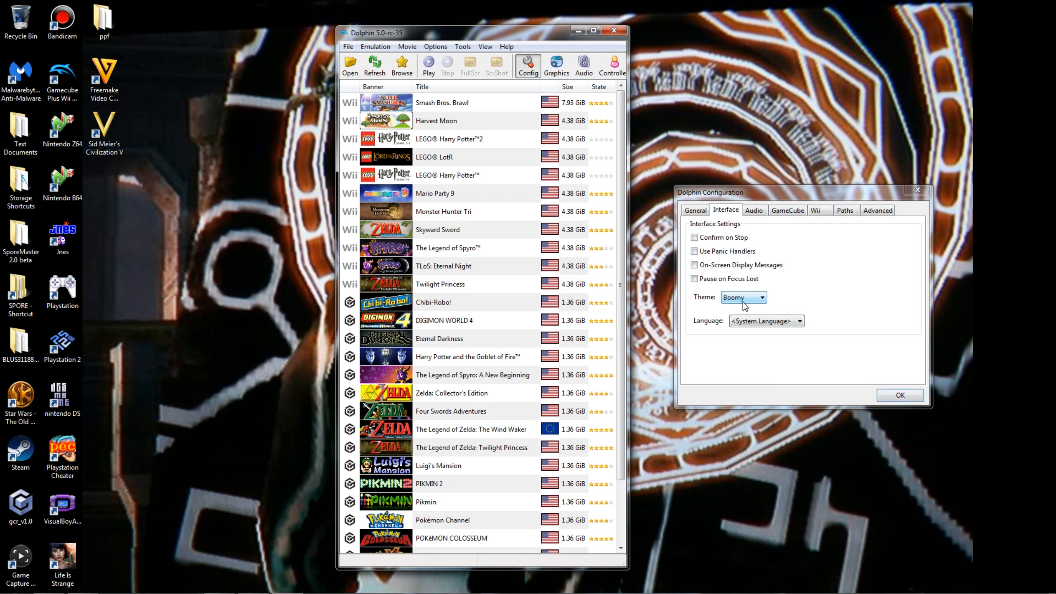
left_click(744, 302)
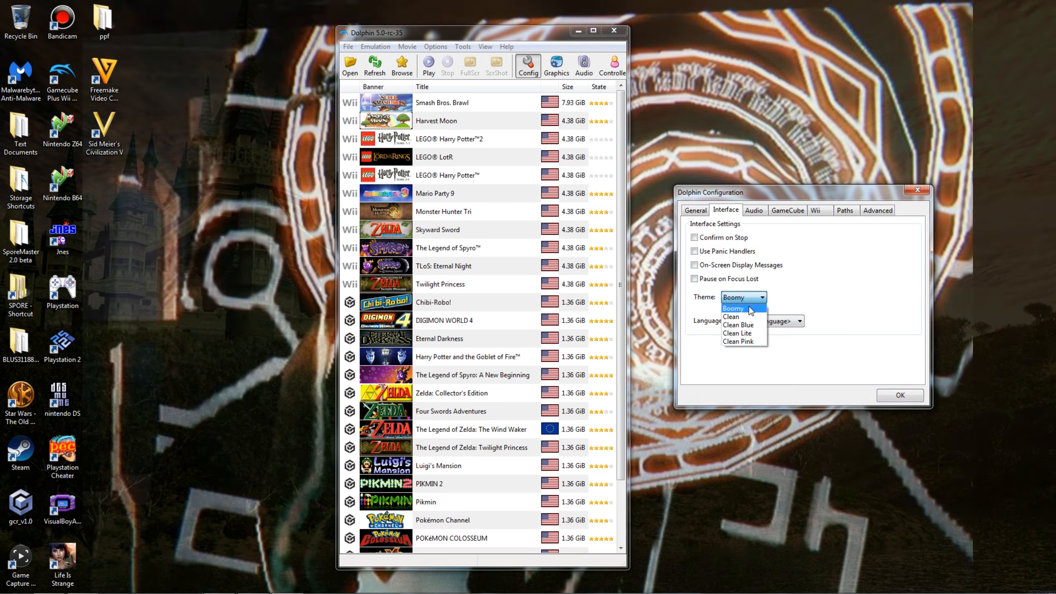
left_click(748, 308)
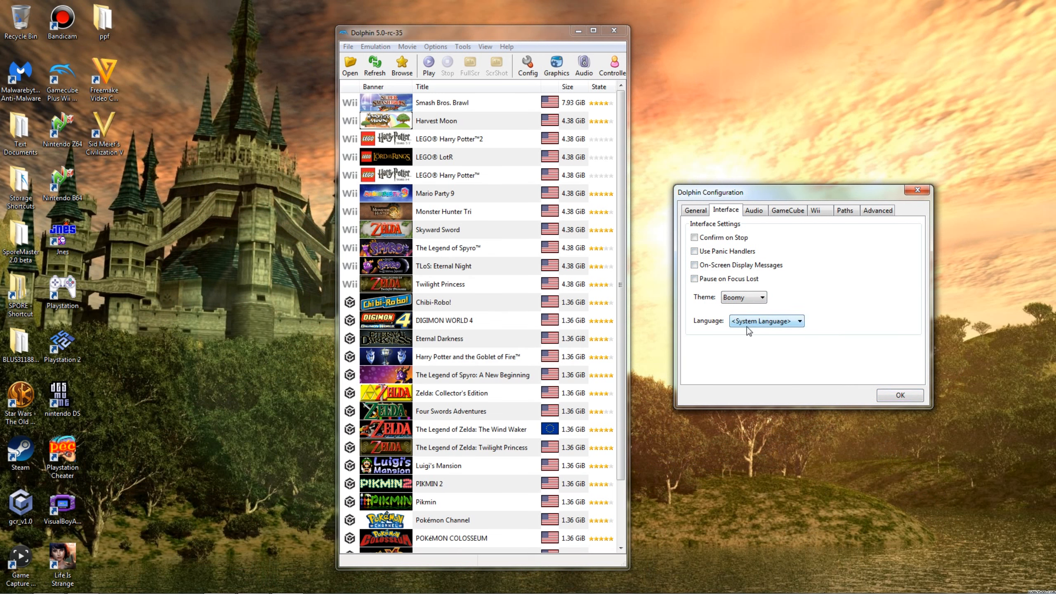
Step: Select XAudio2 as the audio backend in the audio settings
left_click(752, 211)
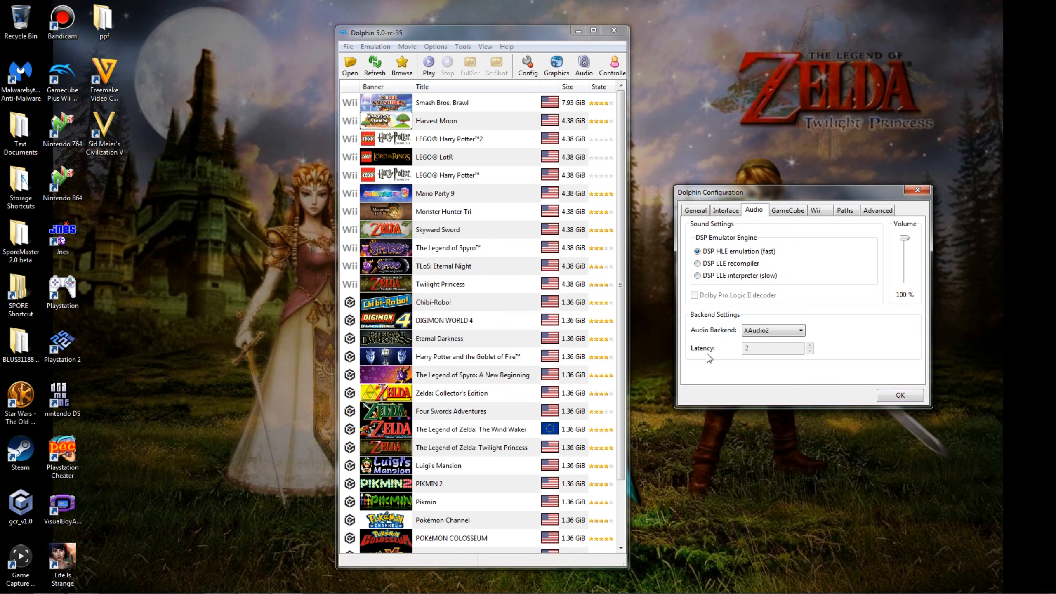
left_click(750, 332)
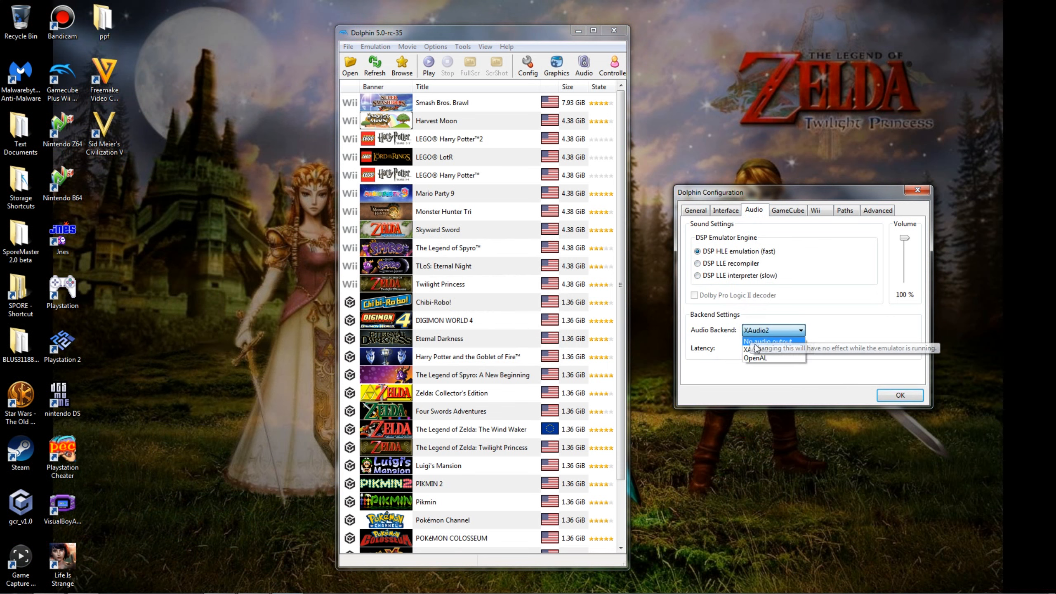
left_click(758, 350)
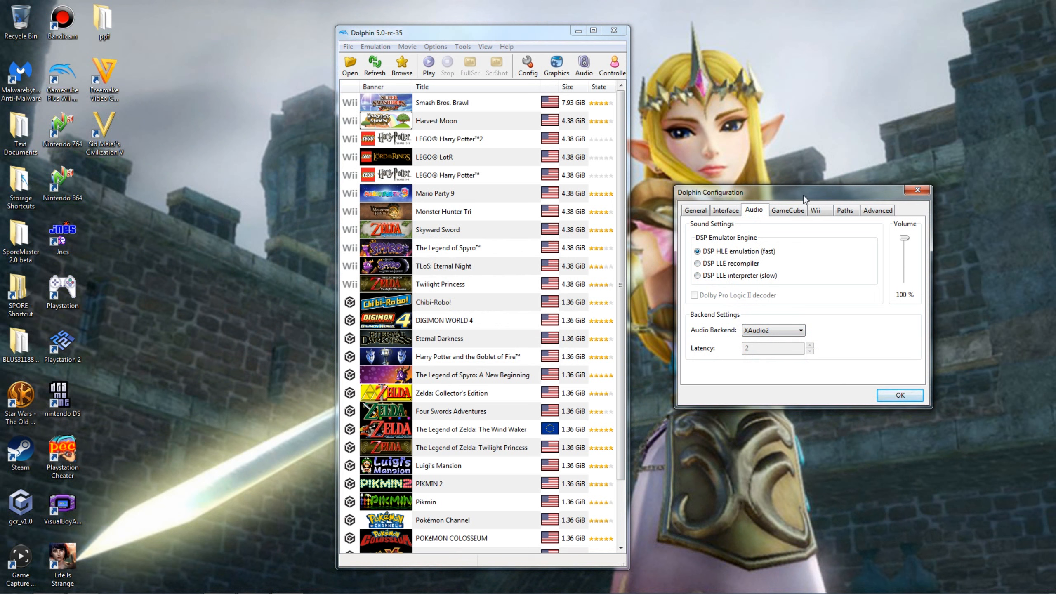
Step: Examine the GameCube device settings and the memory card files available for Slot A, leaving the file selection without opening one
left_click(788, 210)
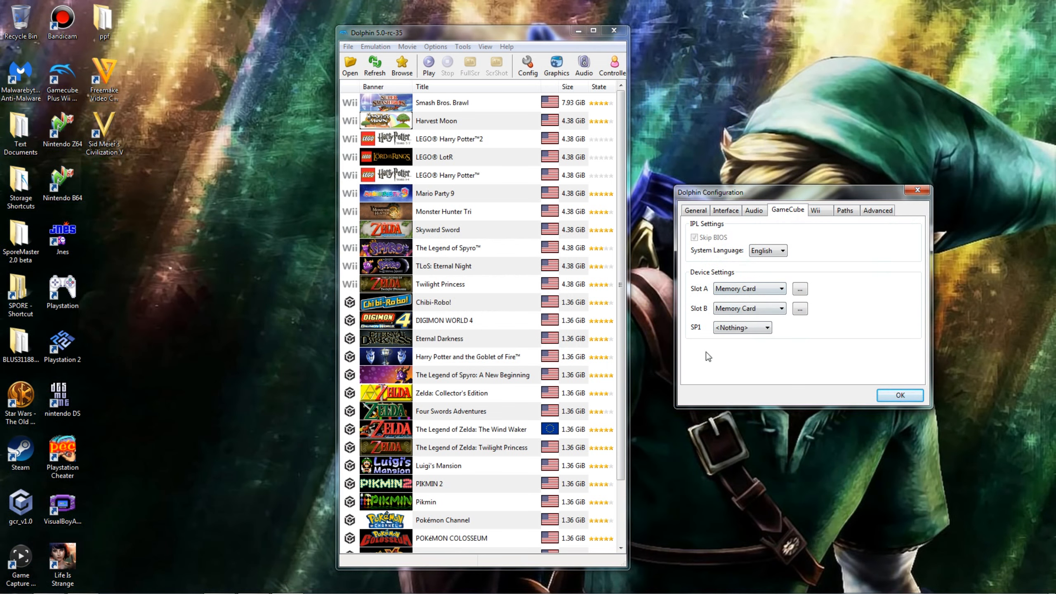
left_click(726, 328)
left_click(730, 327)
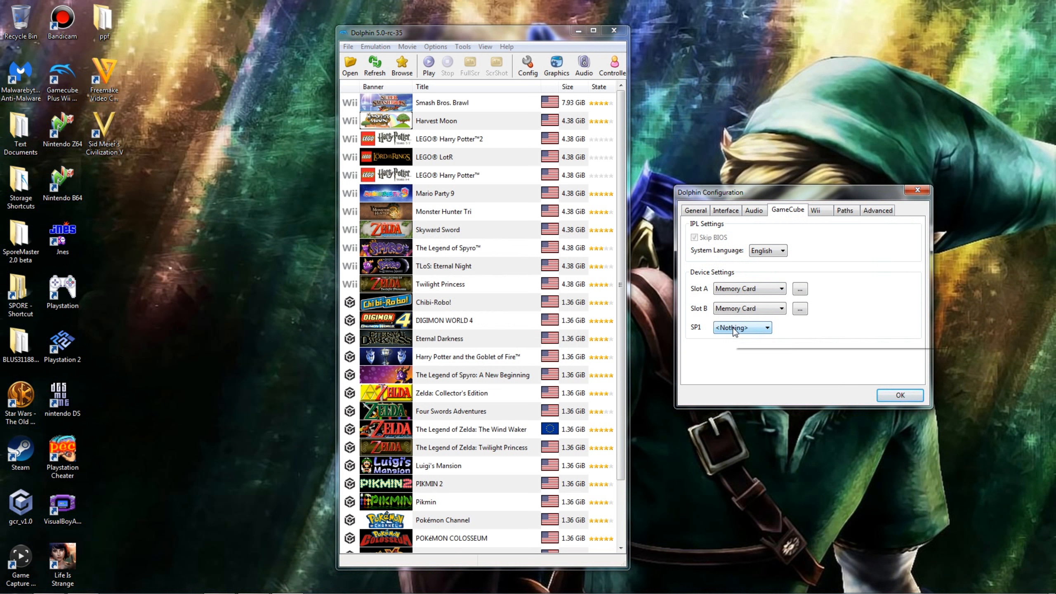
left_click(801, 288)
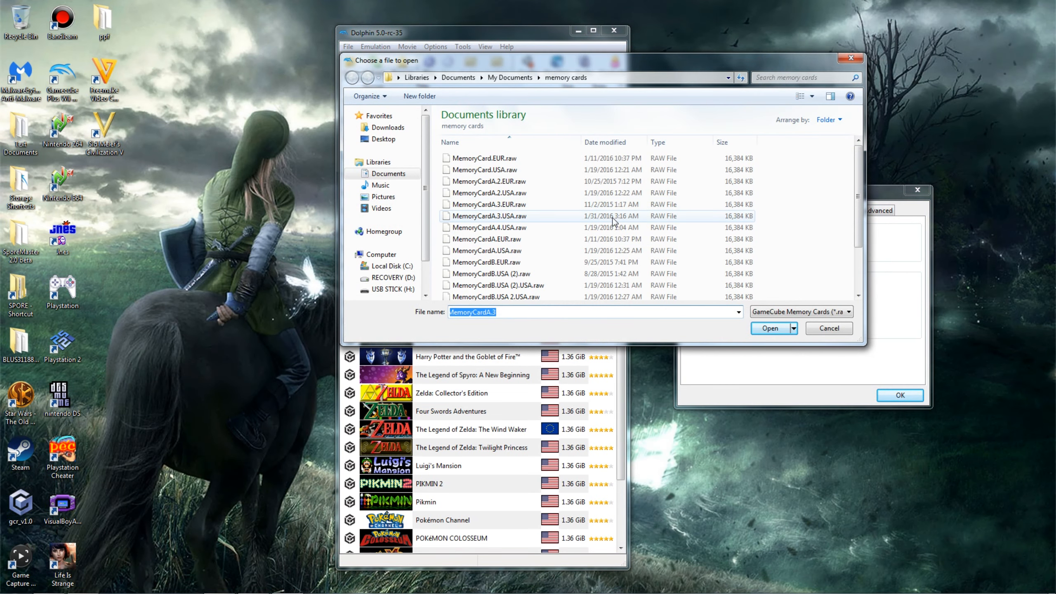
left_click(613, 216)
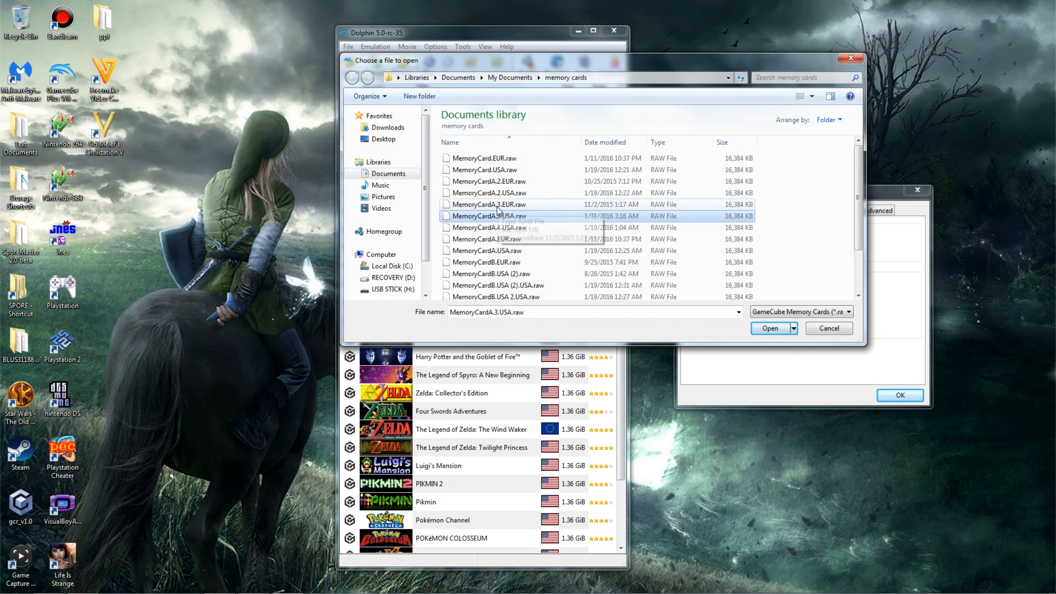
right_click(529, 191)
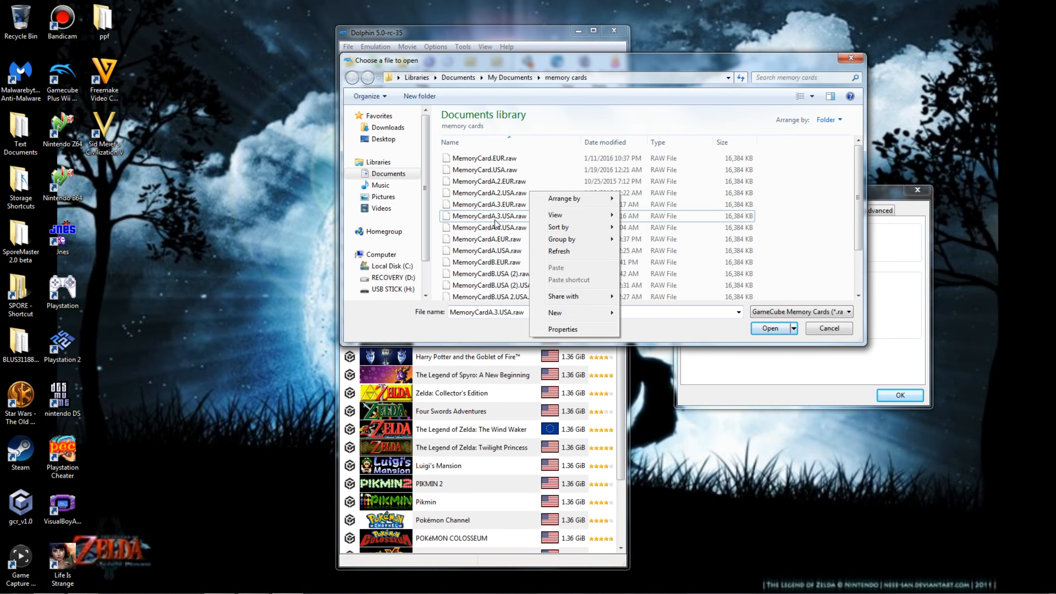
right_click(495, 219)
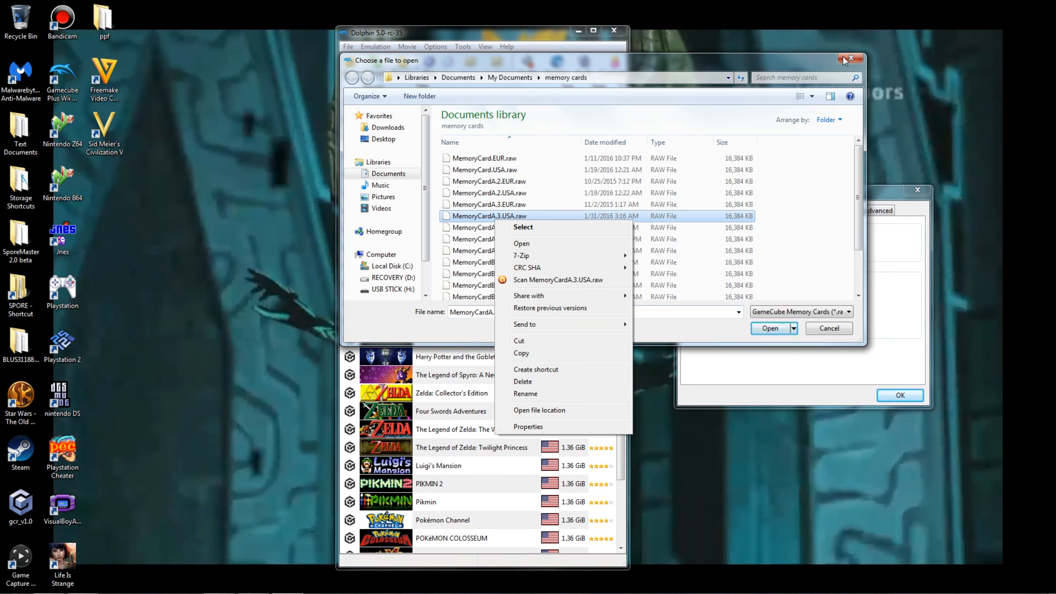
left_click(844, 60)
left_click(844, 60)
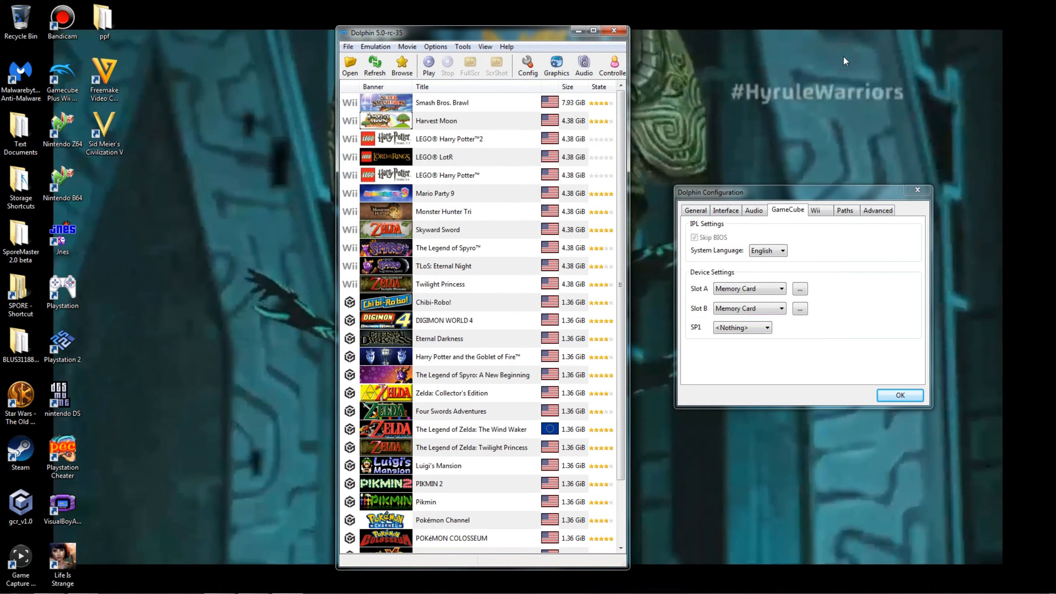
Step: Review the Wii settings, the ISO directories and the CPU clock override, and close the configuration
left_click(815, 210)
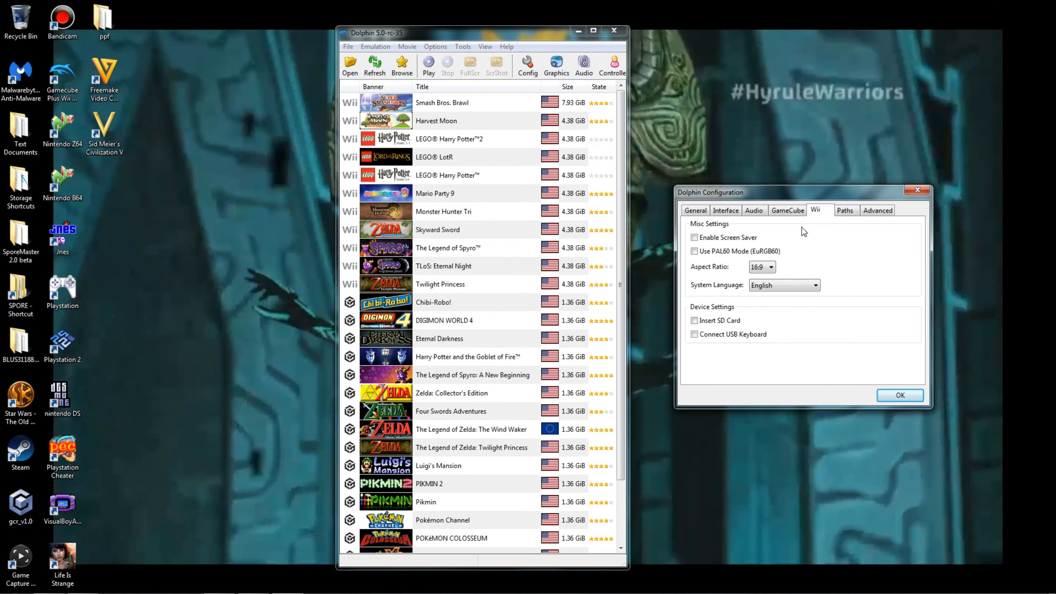
left_click(840, 211)
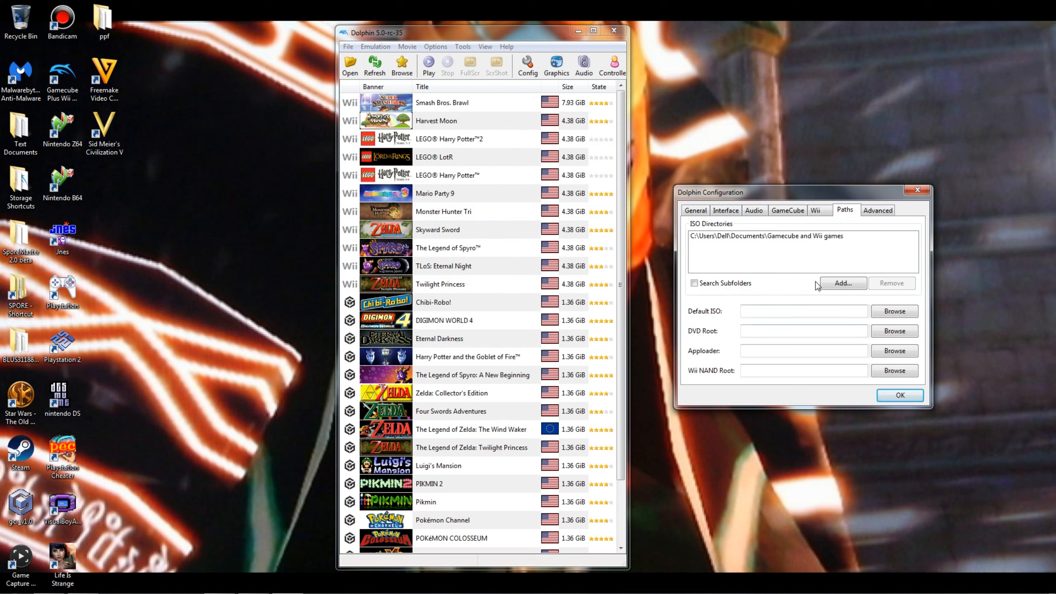
left_click(874, 211)
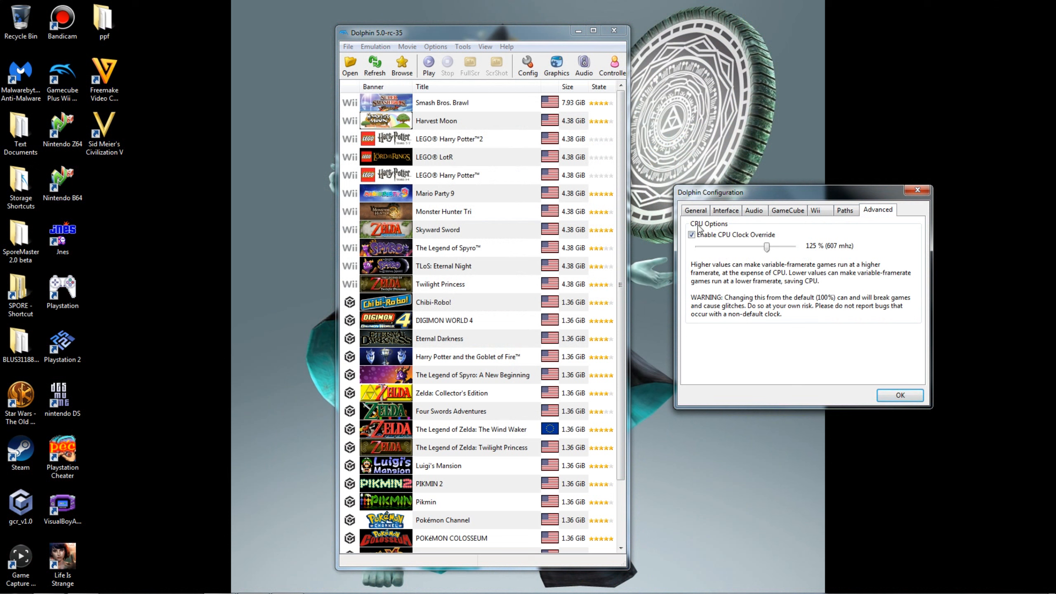
left_click(885, 399)
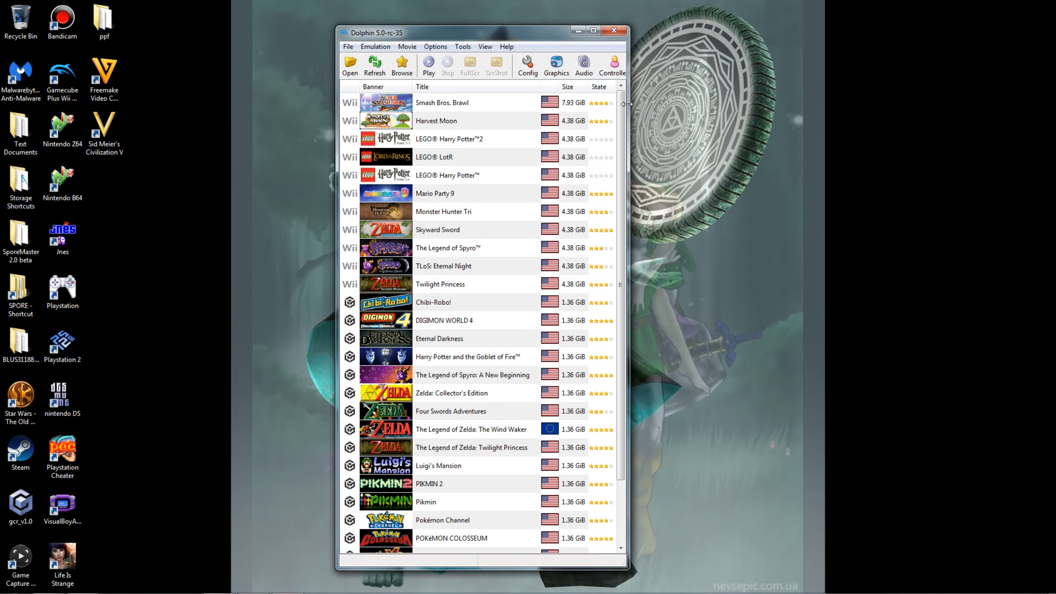
Step: Open the graphics configuration and place its window beside the game list
left_click(560, 66)
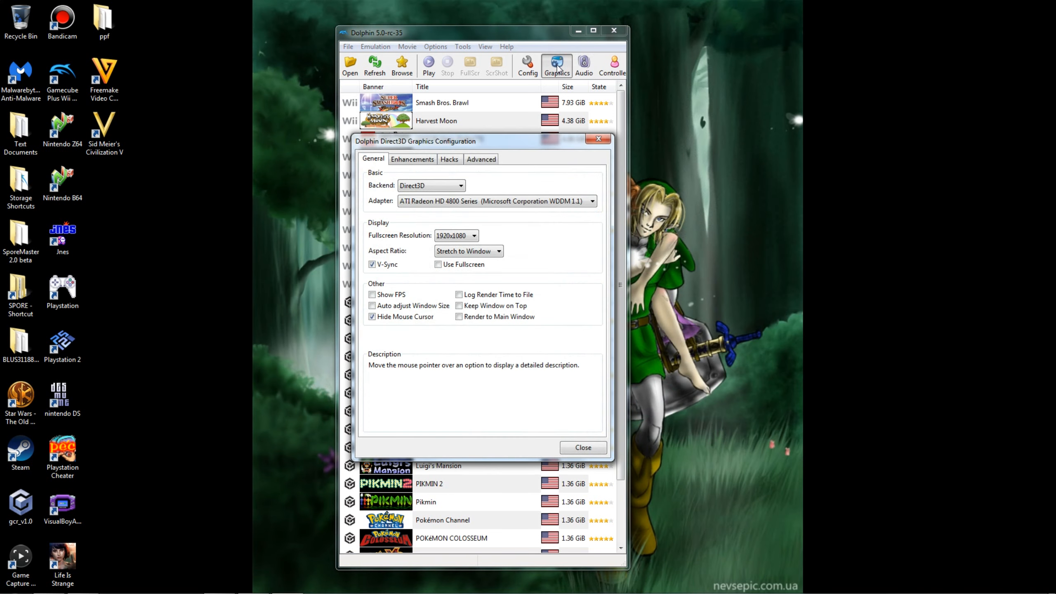
mouse_move(411, 189)
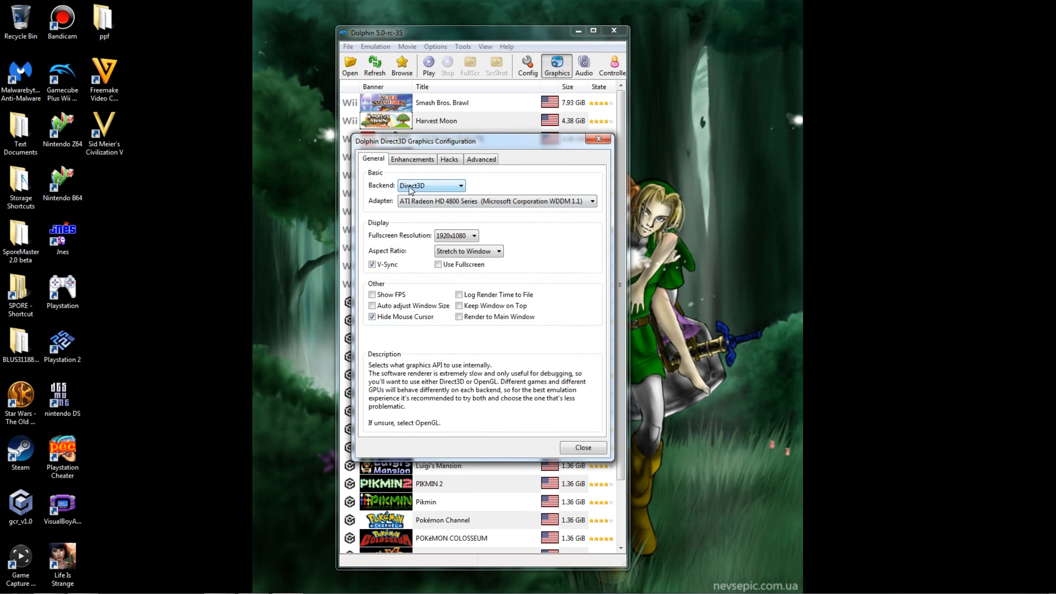
left_click_drag(432, 141, 799, 122)
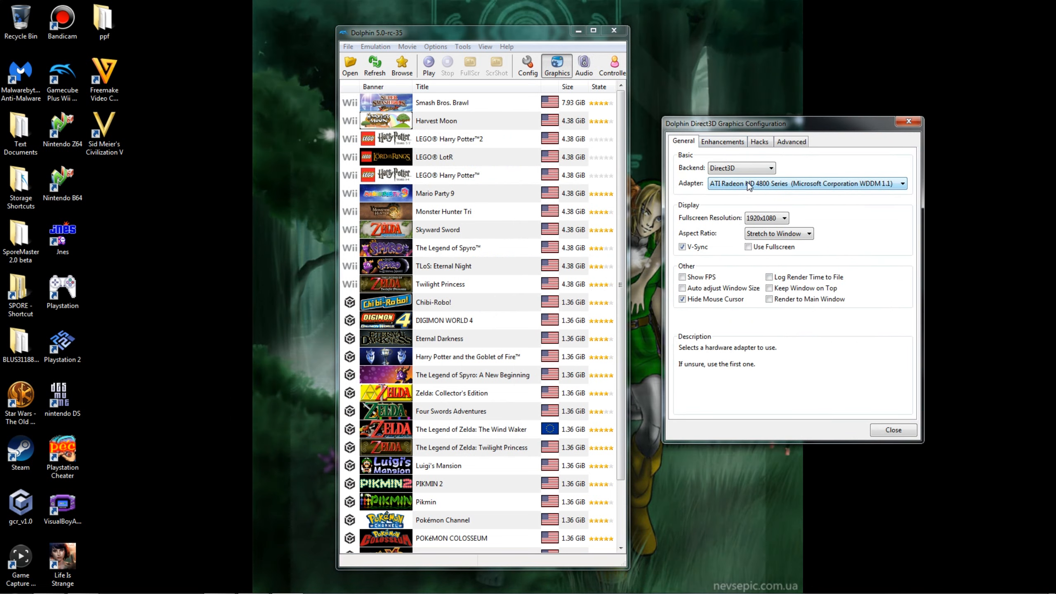
Step: Examine the available graphics backends and adapters in the general graphics settings
left_click(744, 171)
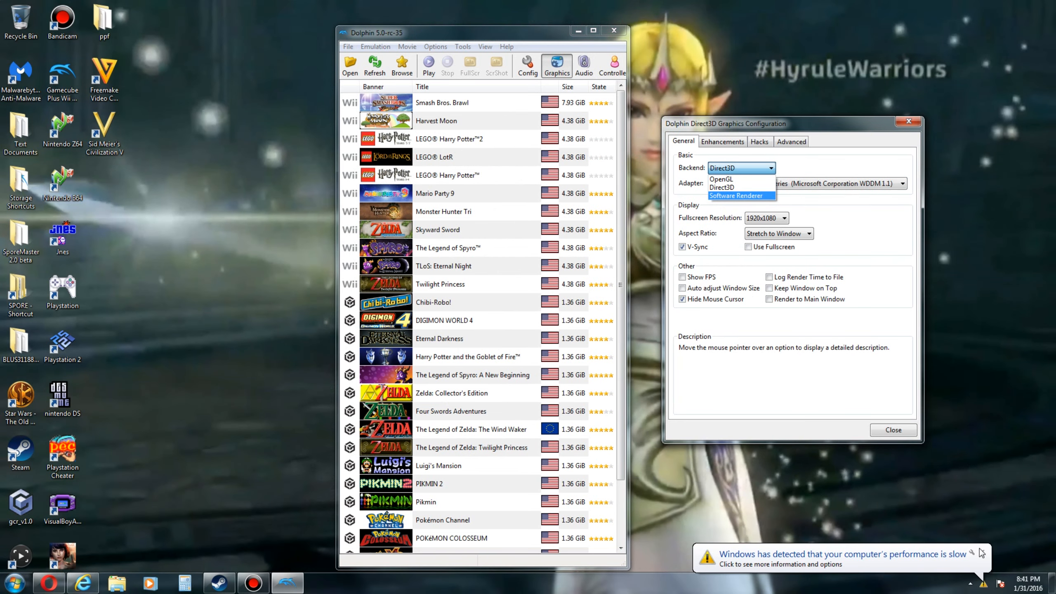
left_click(982, 553)
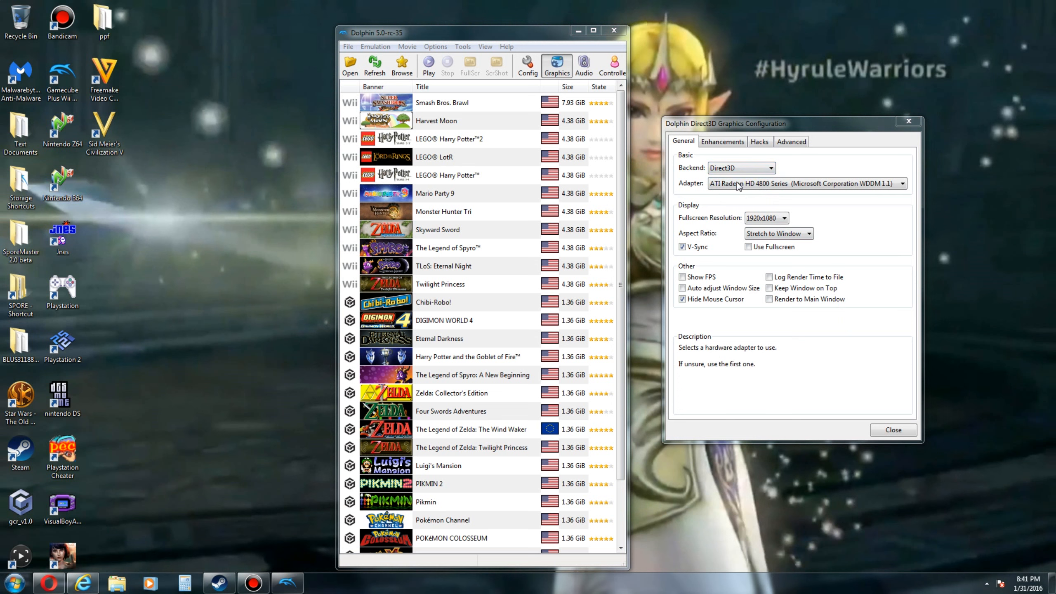
left_click(737, 168)
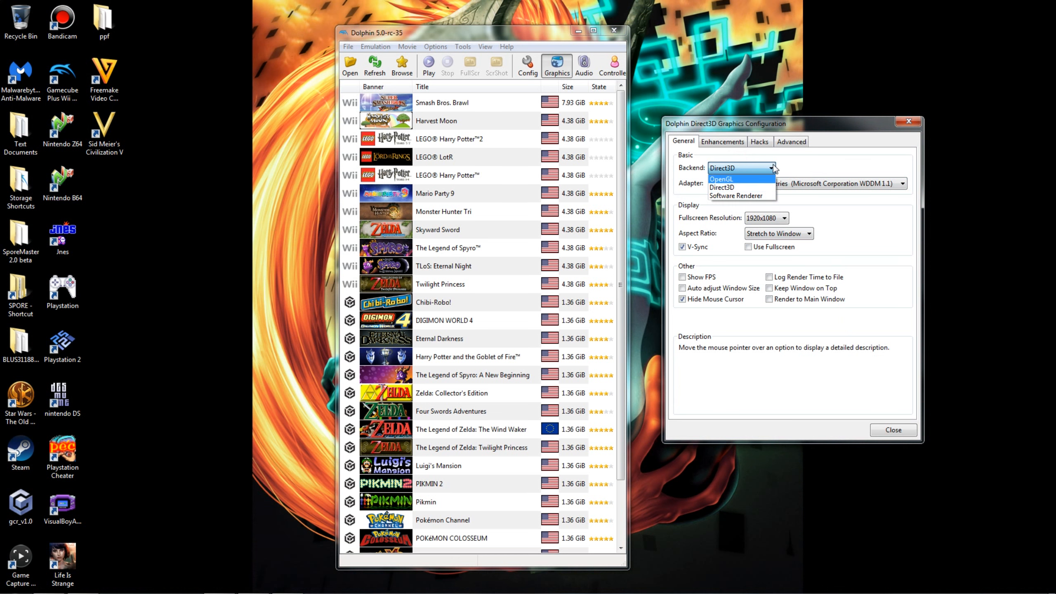
left_click(789, 162)
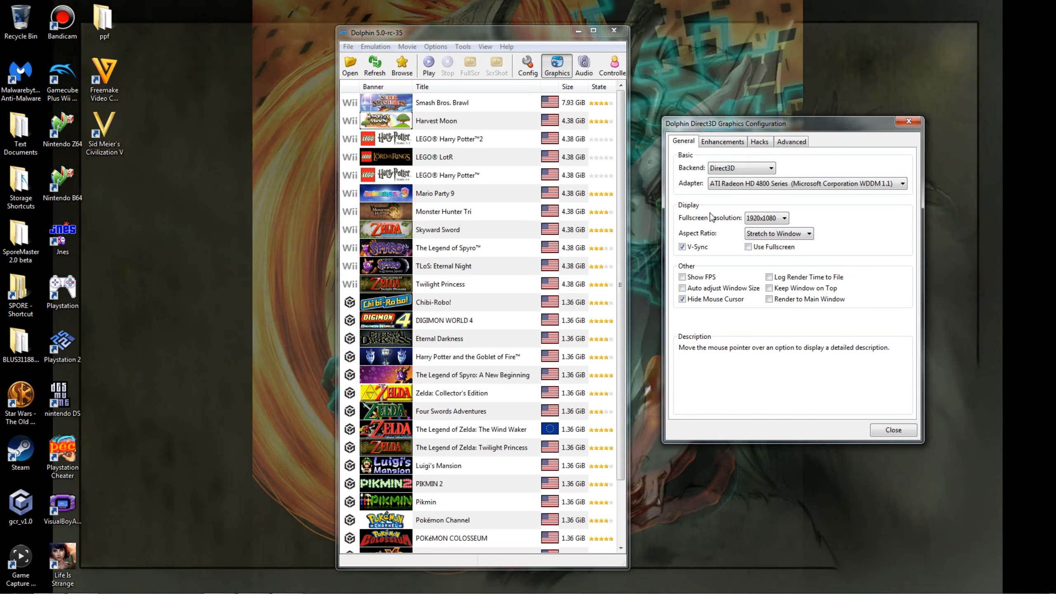
mouse_move(753, 189)
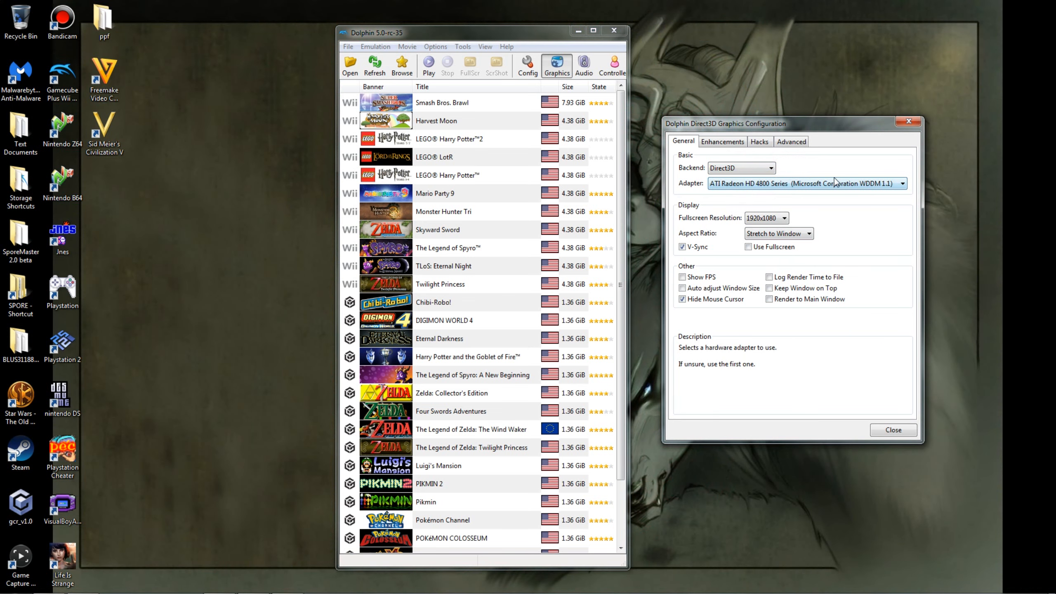
left_click(801, 192)
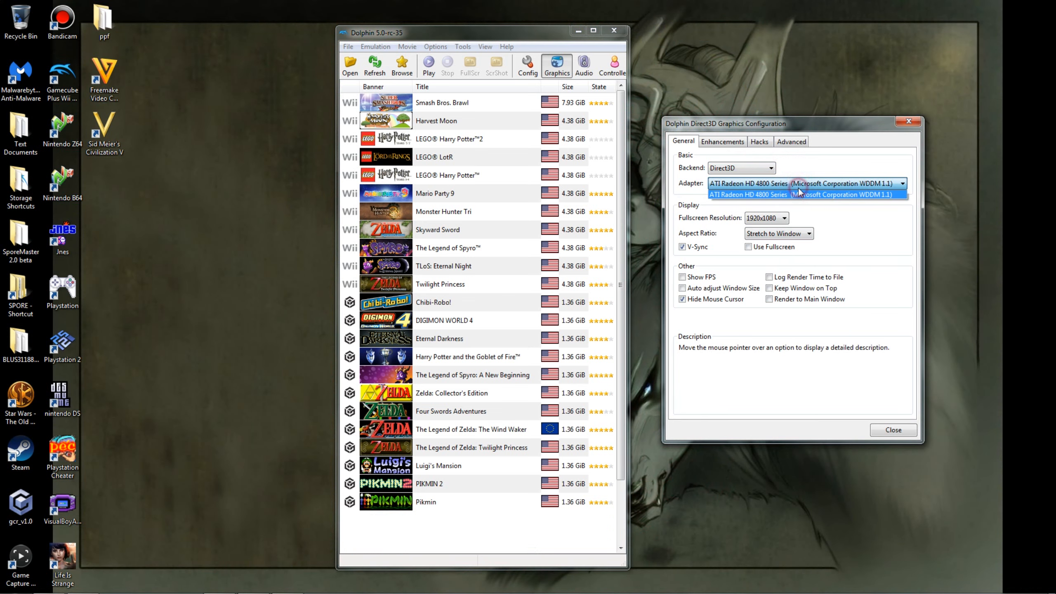
left_click(813, 203)
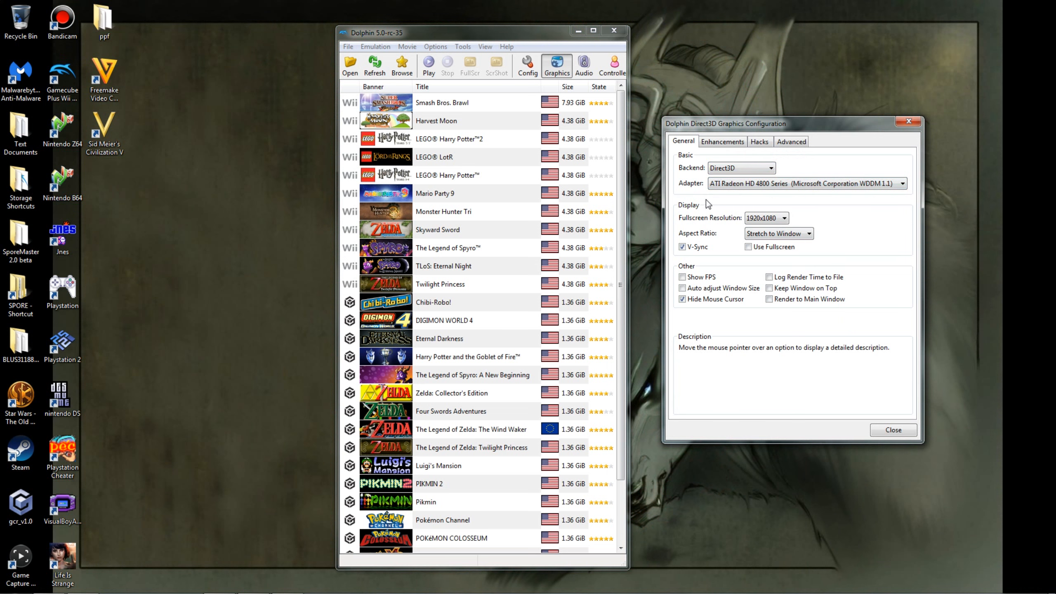
Step: Select 1920x1080 as the fullscreen resolution and review the available aspect ratio options
left_click(767, 218)
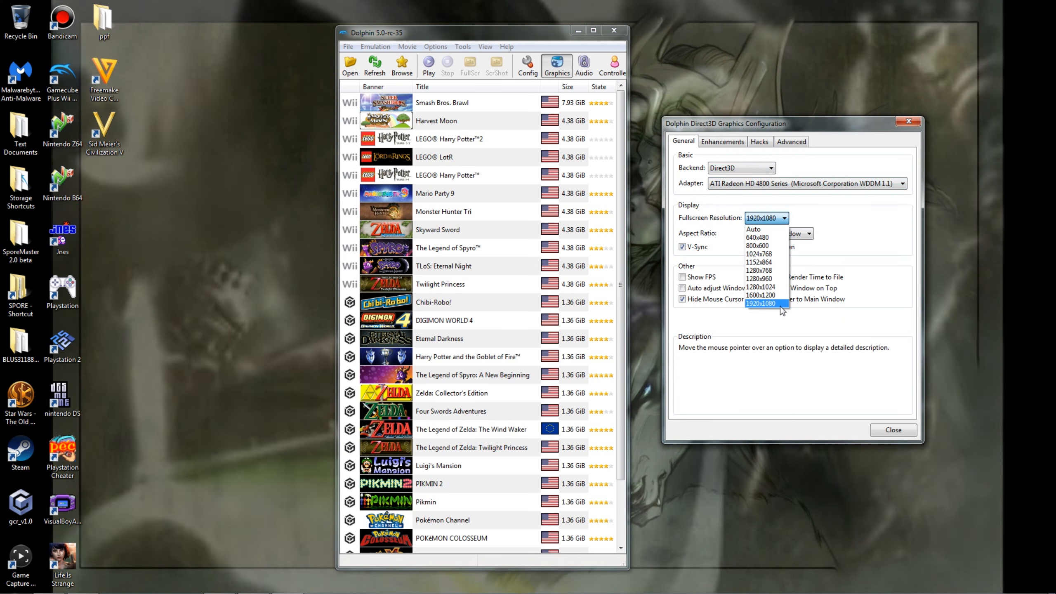
left_click(780, 304)
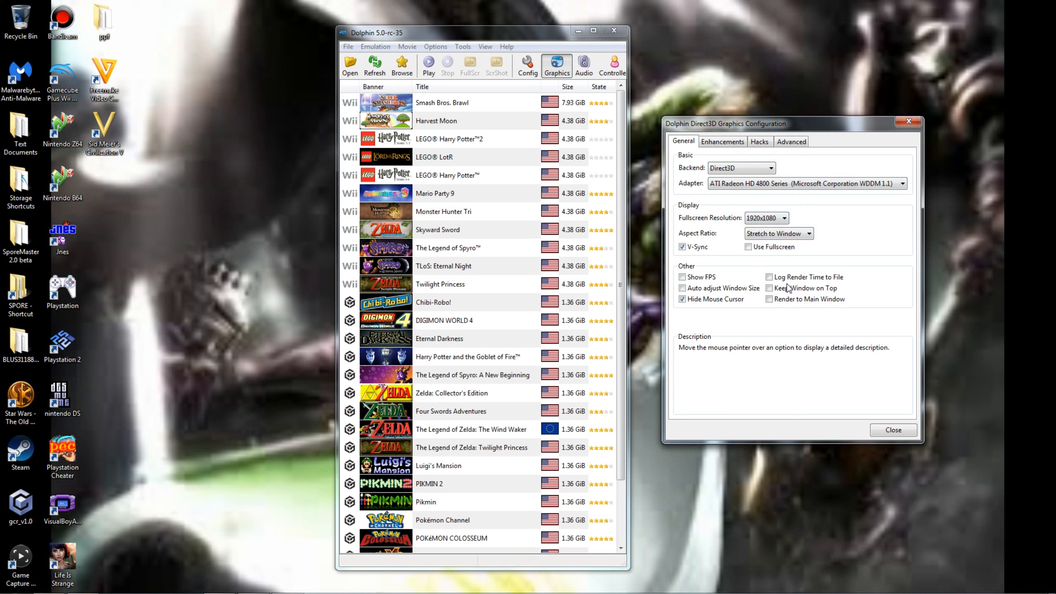
left_click(789, 221)
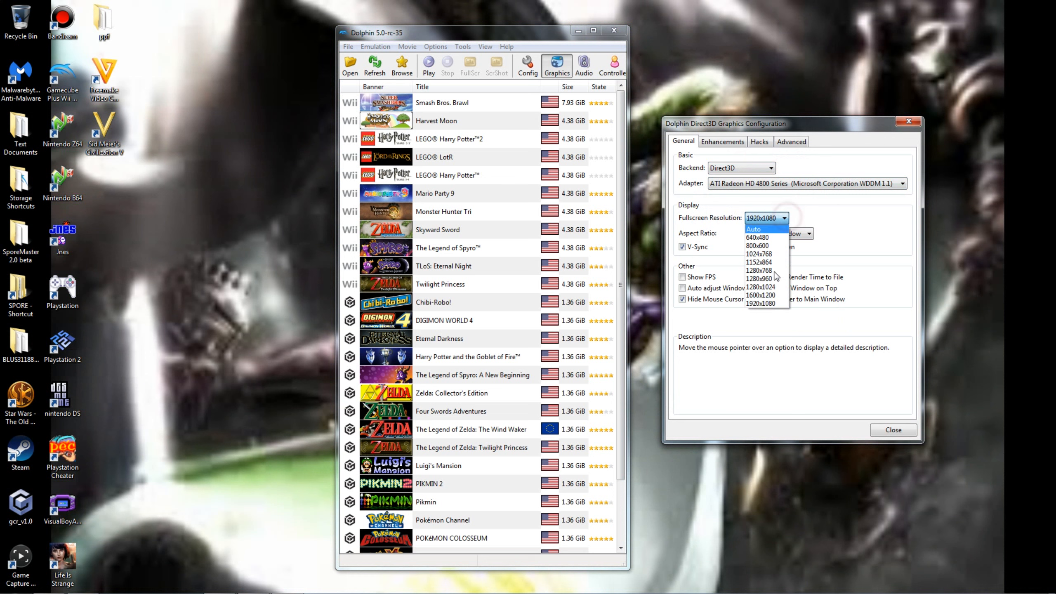
left_click(772, 302)
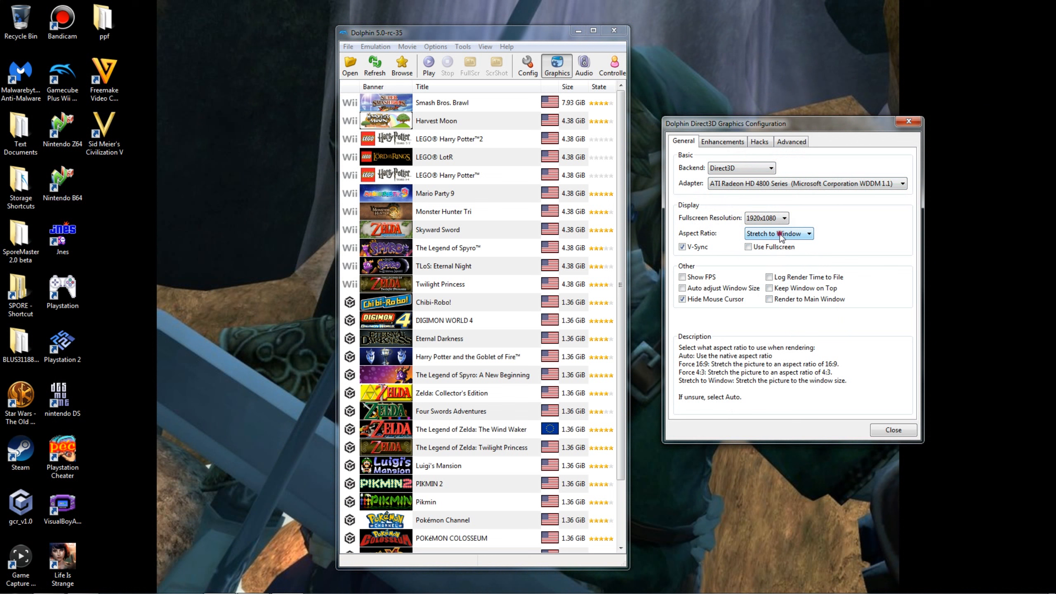
left_click(780, 235)
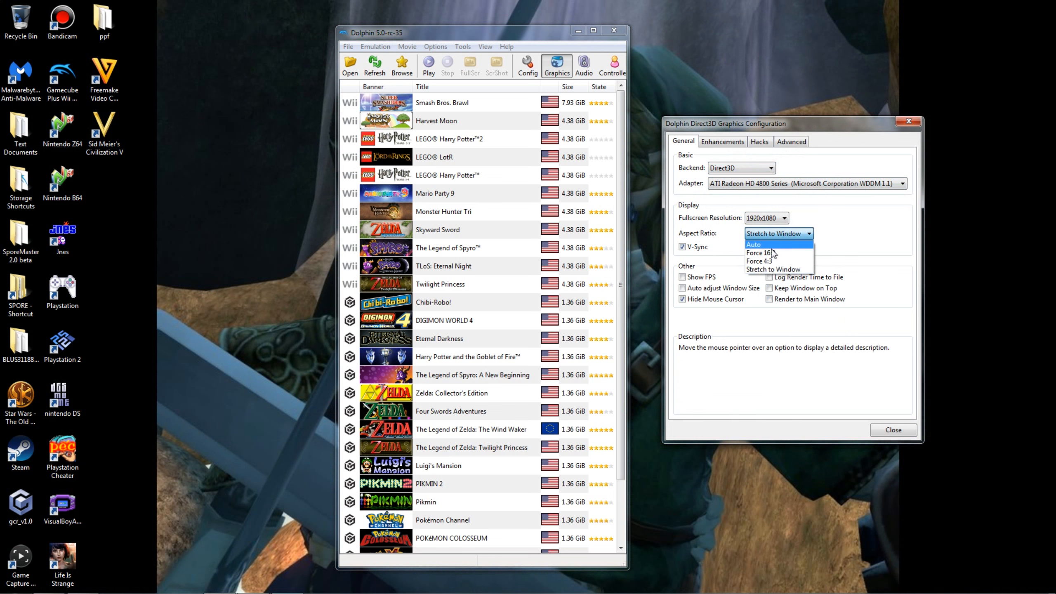
left_click(850, 246)
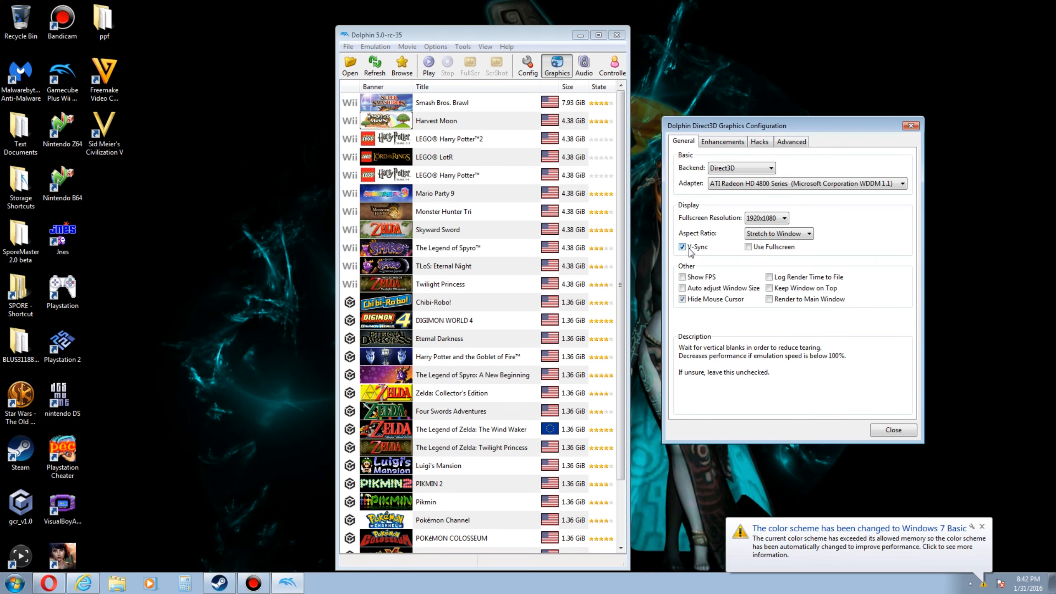
Step: Dismiss the Windows color scheme notification and review the V-Sync and Show FPS options
left_click(983, 527)
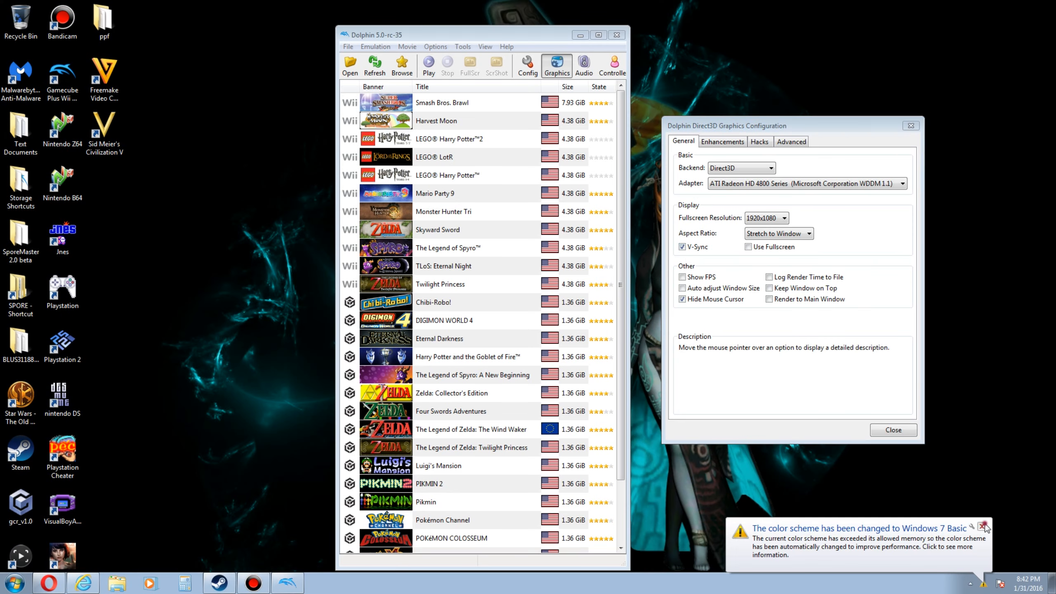
mouse_move(682, 250)
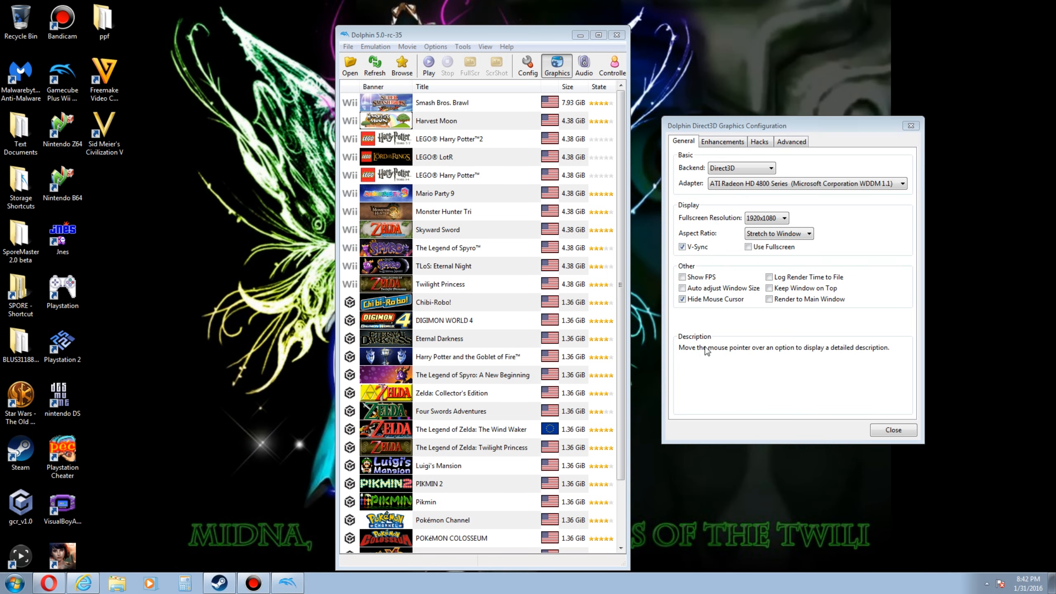
mouse_move(702, 281)
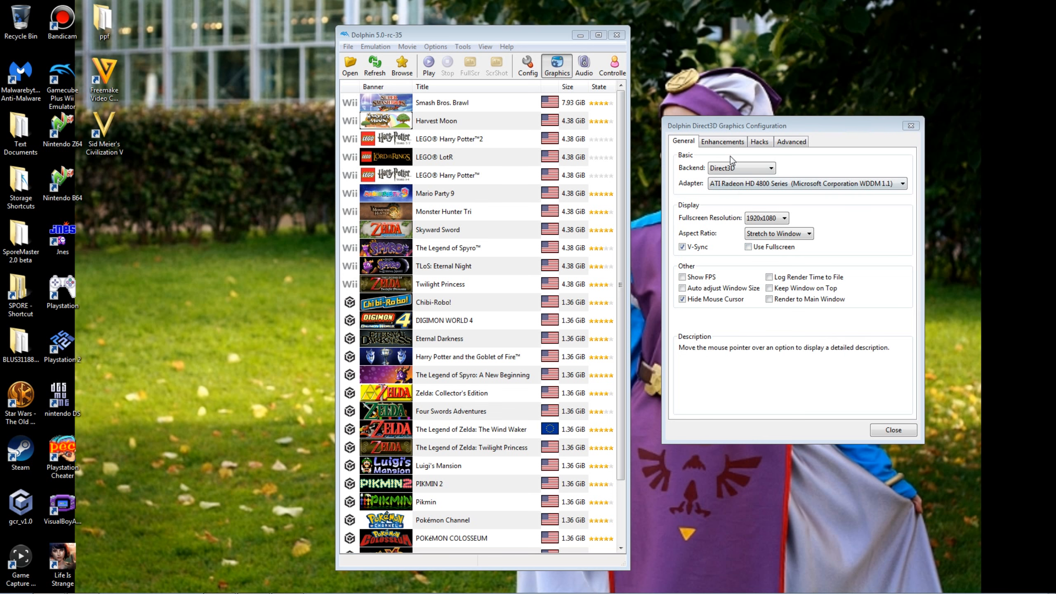
Step: In the graphics enhancements, select 2x Native (1280x1056) for 720p as the internal resolution and review the higher choices
left_click(724, 144)
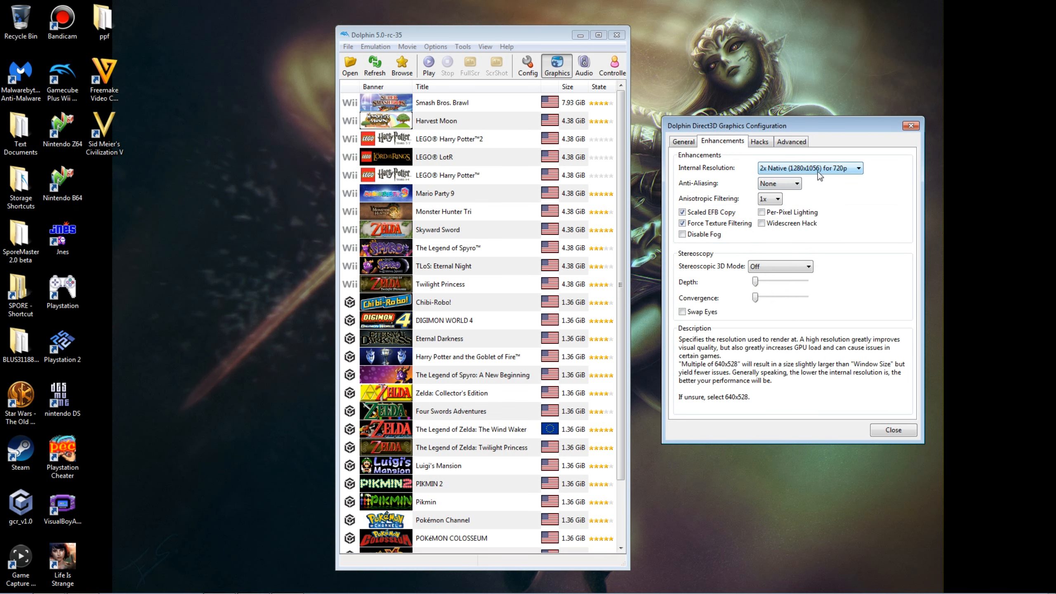
left_click(815, 168)
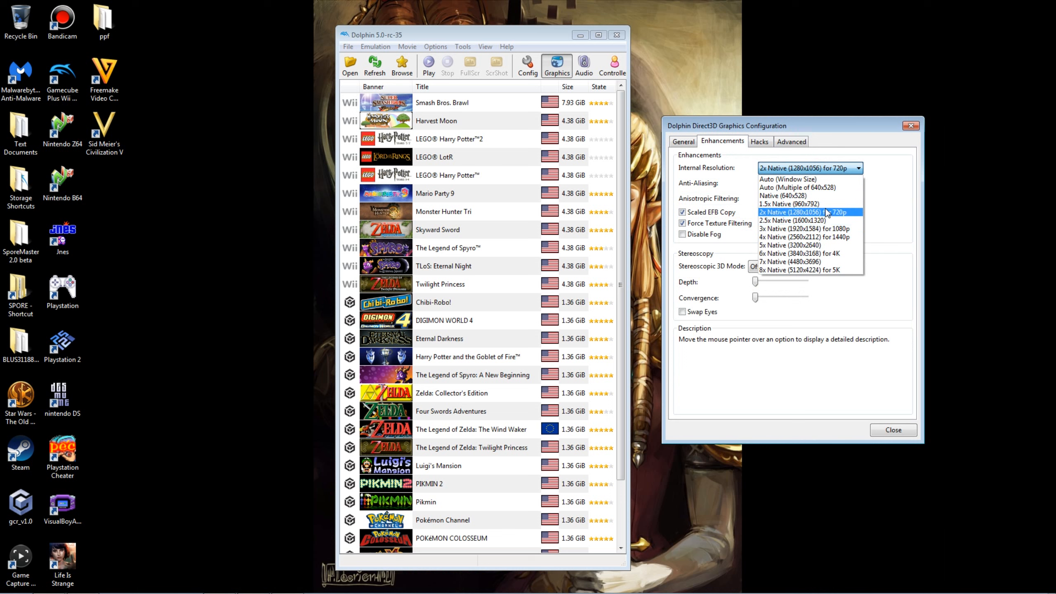
left_click(817, 212)
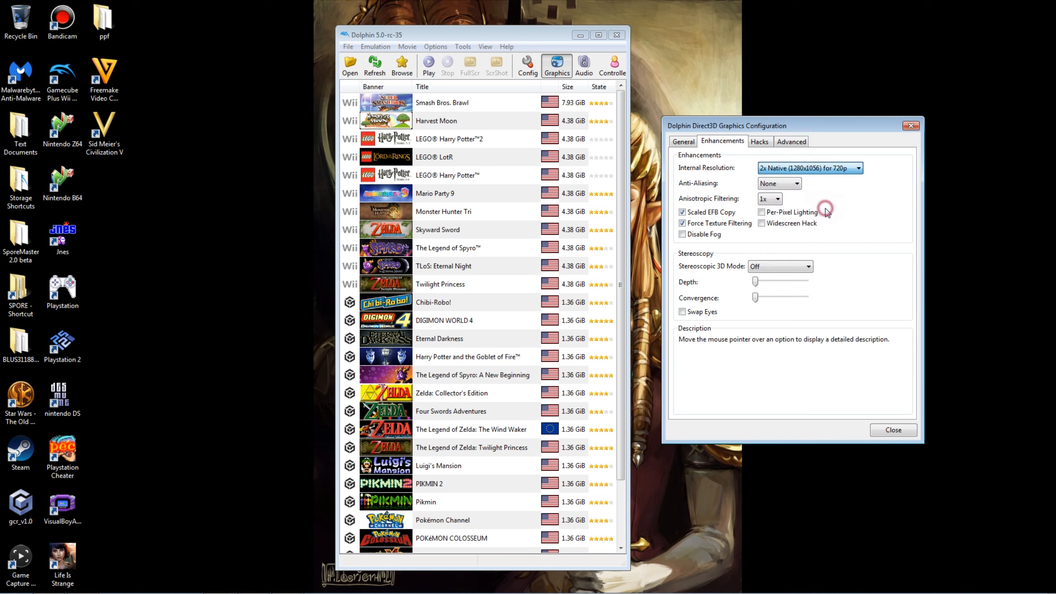
left_click(808, 168)
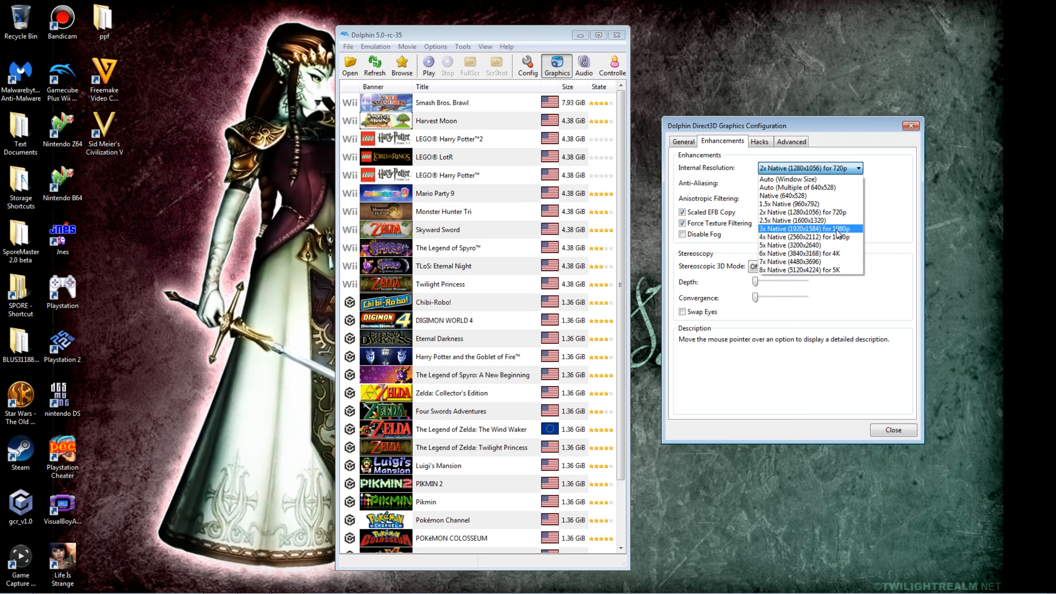
left_click(875, 196)
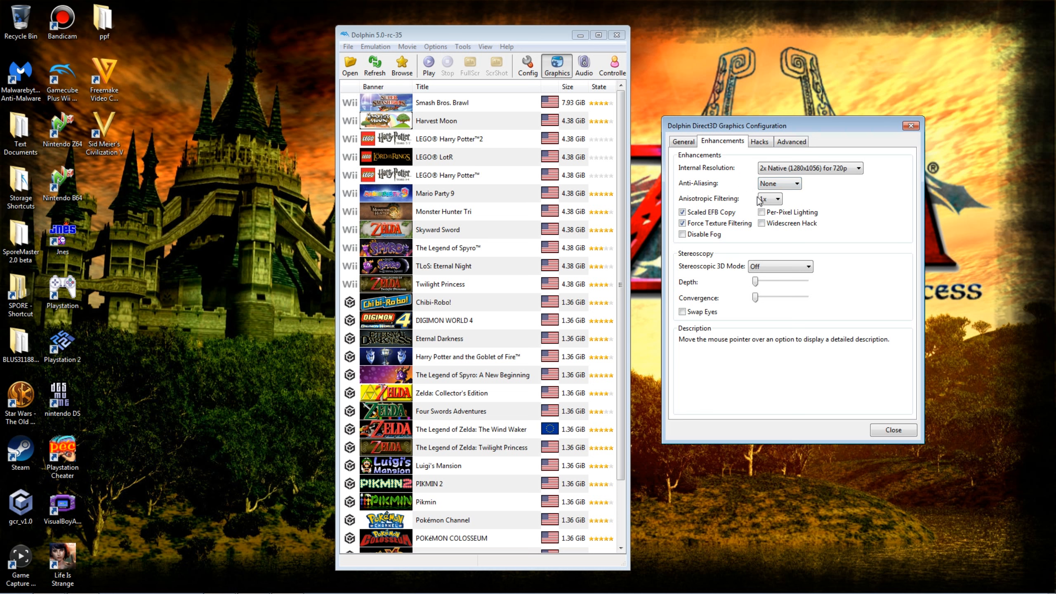
Step: Review the anti-aliasing, Scaled EFB Copy and Per-Pixel Lighting enhancements and the graphics hacks, and close the graphics configuration
mouse_move(795, 183)
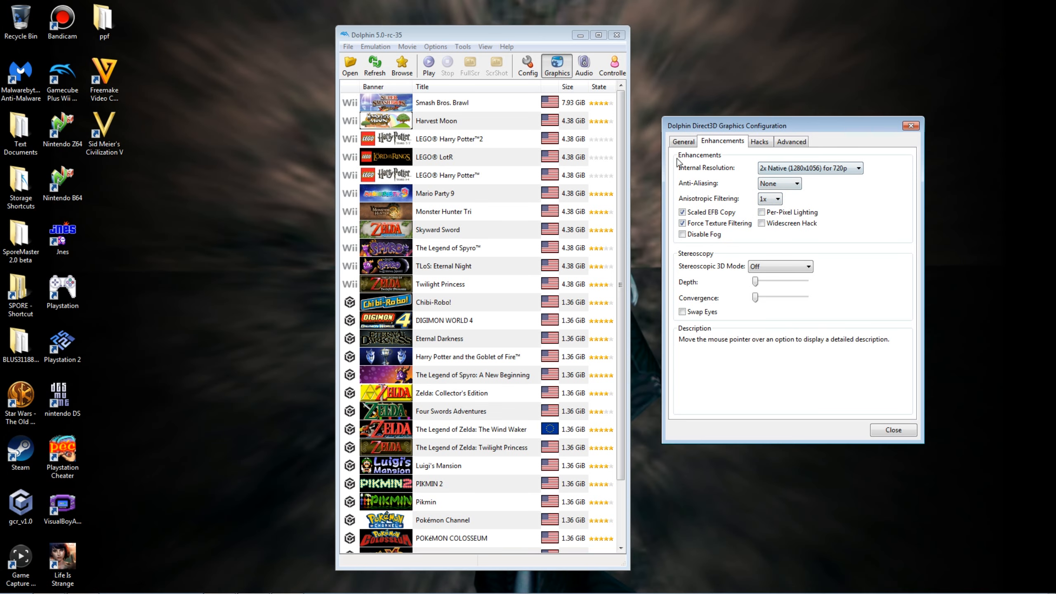
mouse_move(772, 169)
mouse_move(700, 215)
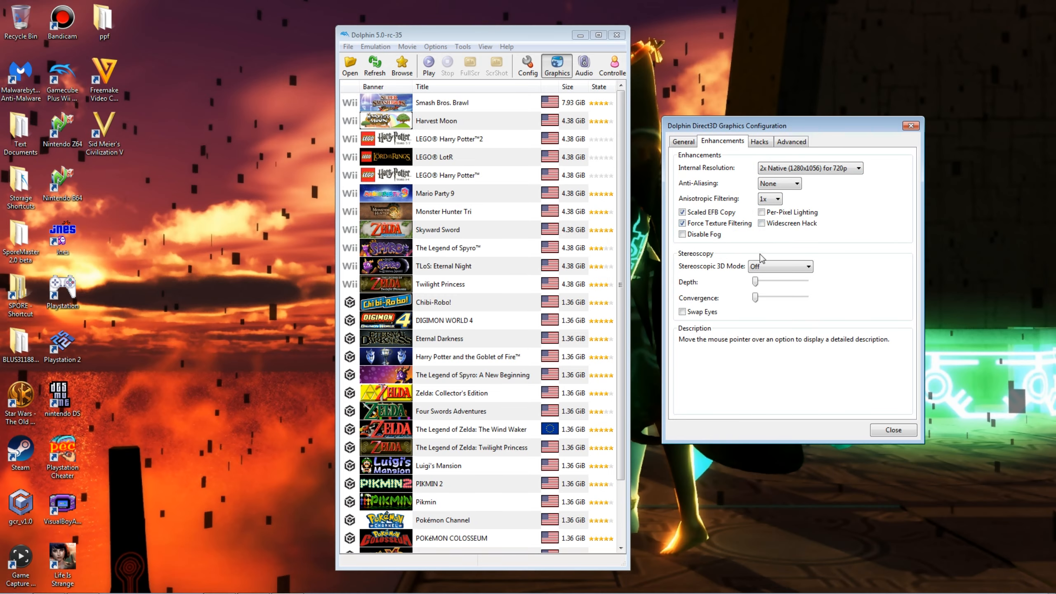
mouse_move(762, 211)
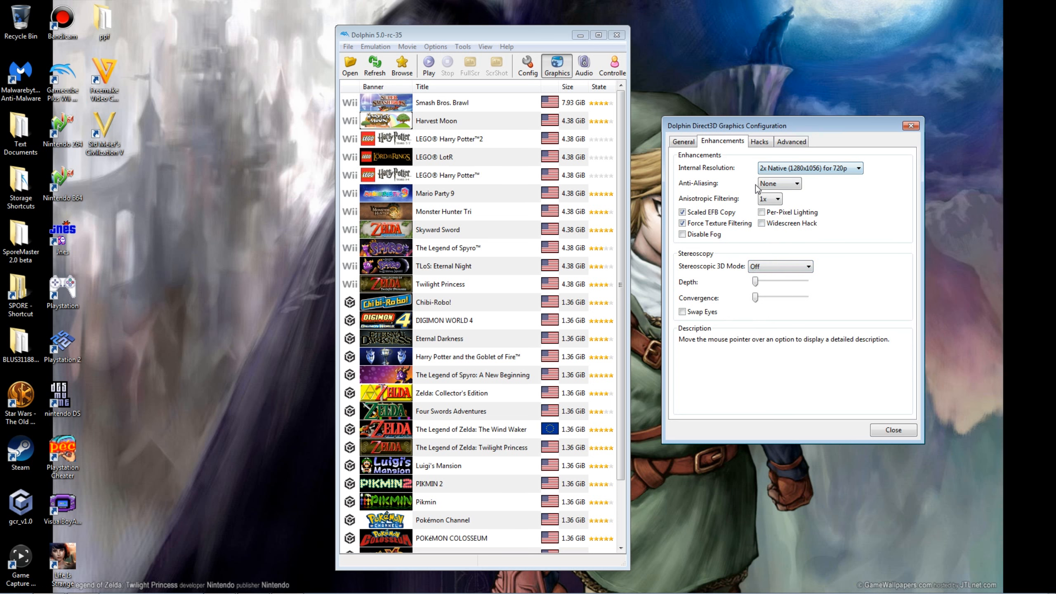
left_click(769, 149)
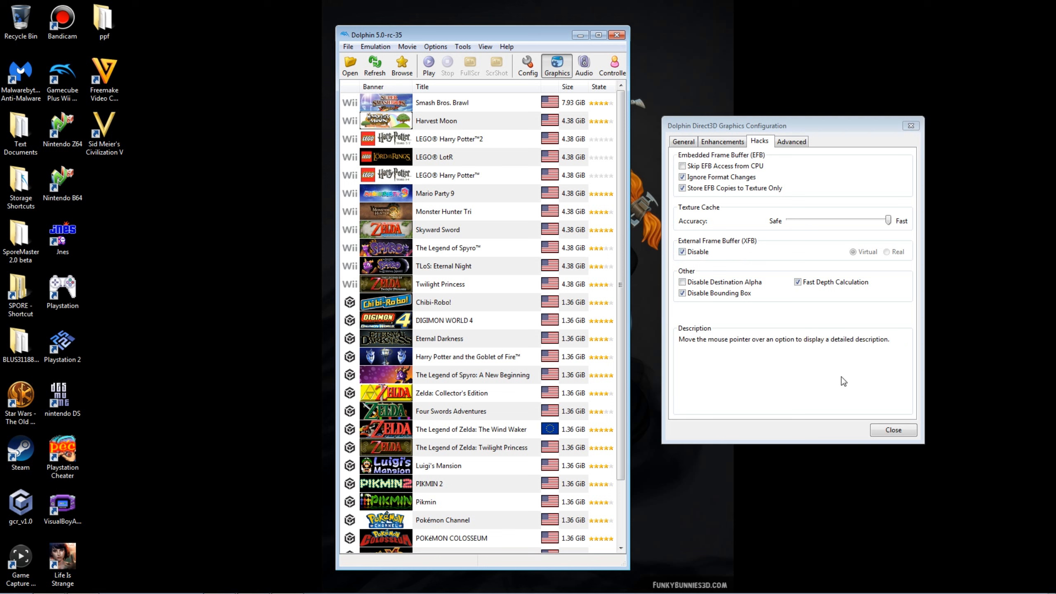
left_click(888, 429)
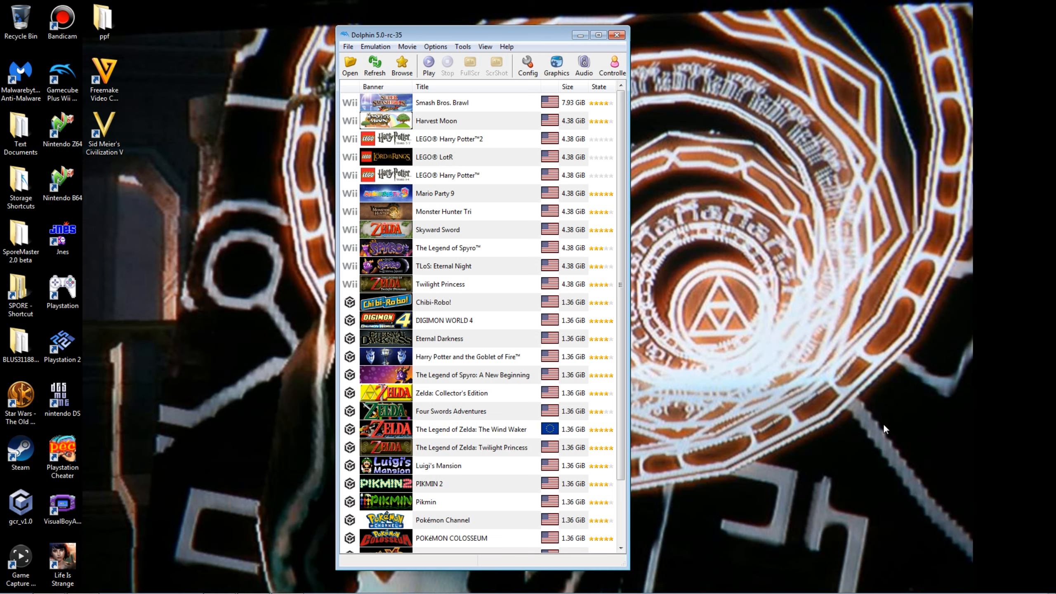
Step: Open the properties of Skyward Sword to view its game-specific settings
left_click(391, 230)
right_click(391, 230)
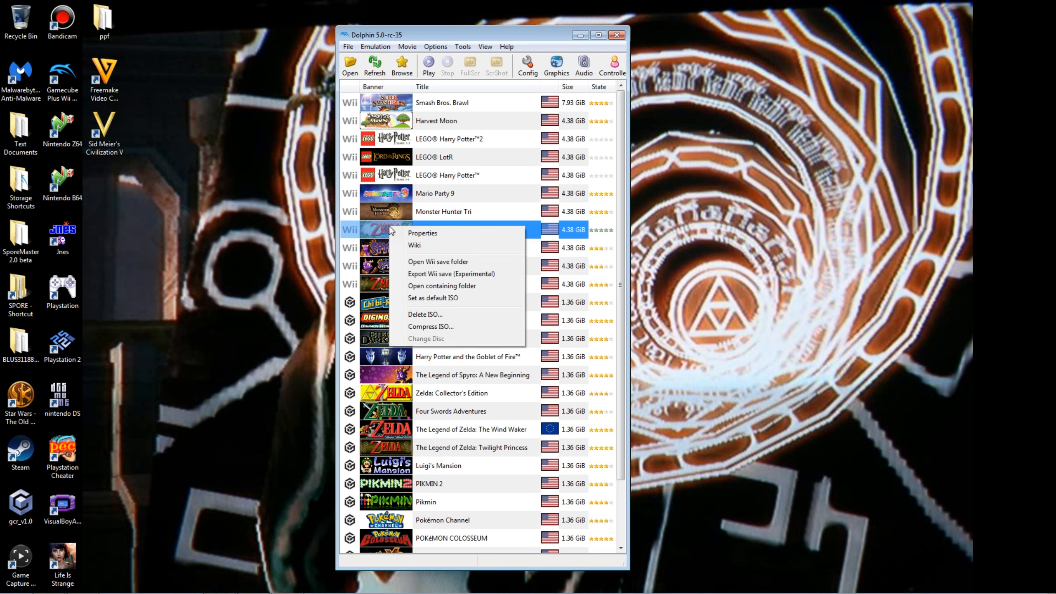
left_click(421, 234)
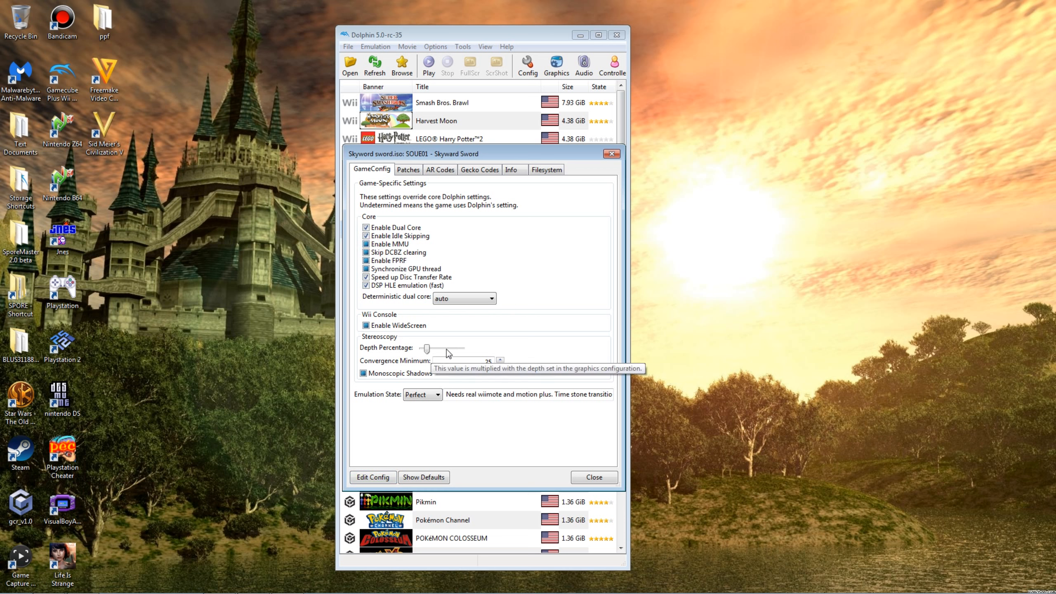
Step: Examine Skyward Sword's configuration file through to the stereoscopy and emulation state entries, and close it and the game properties
left_click(392, 477)
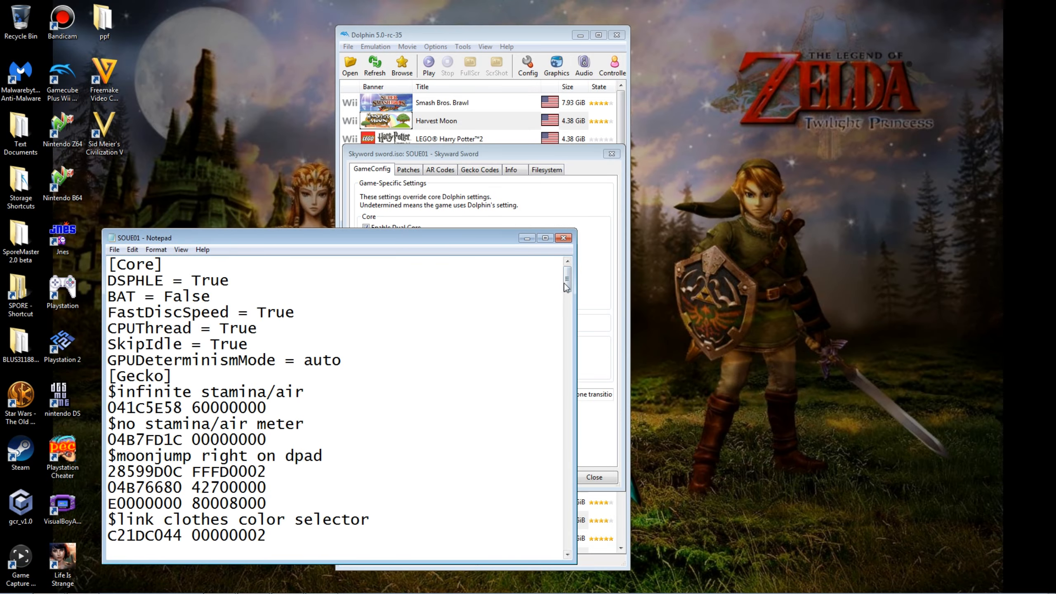
left_click_drag(566, 283, 543, 550)
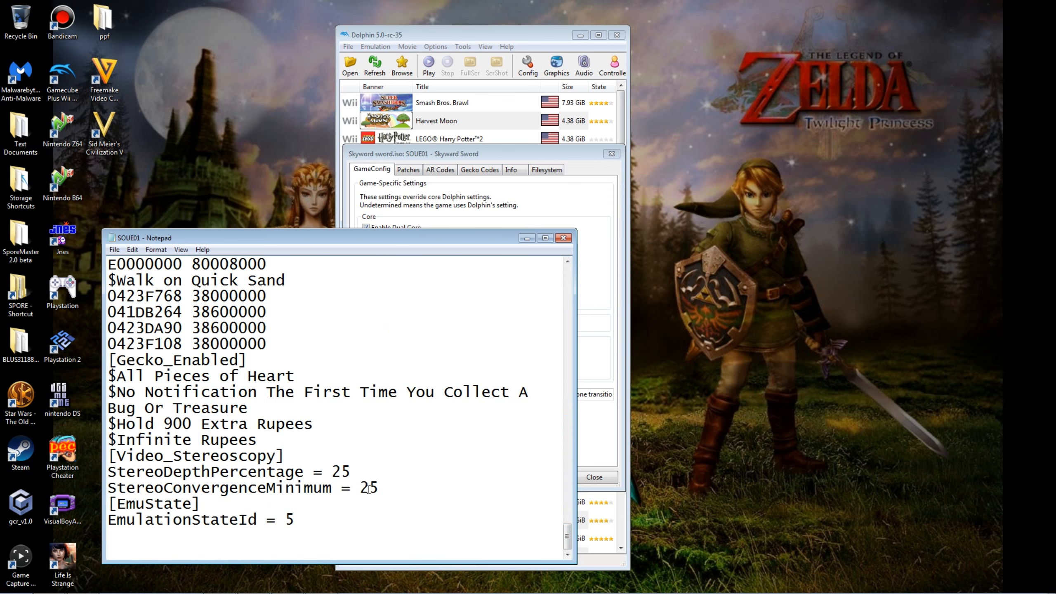
left_click(332, 476)
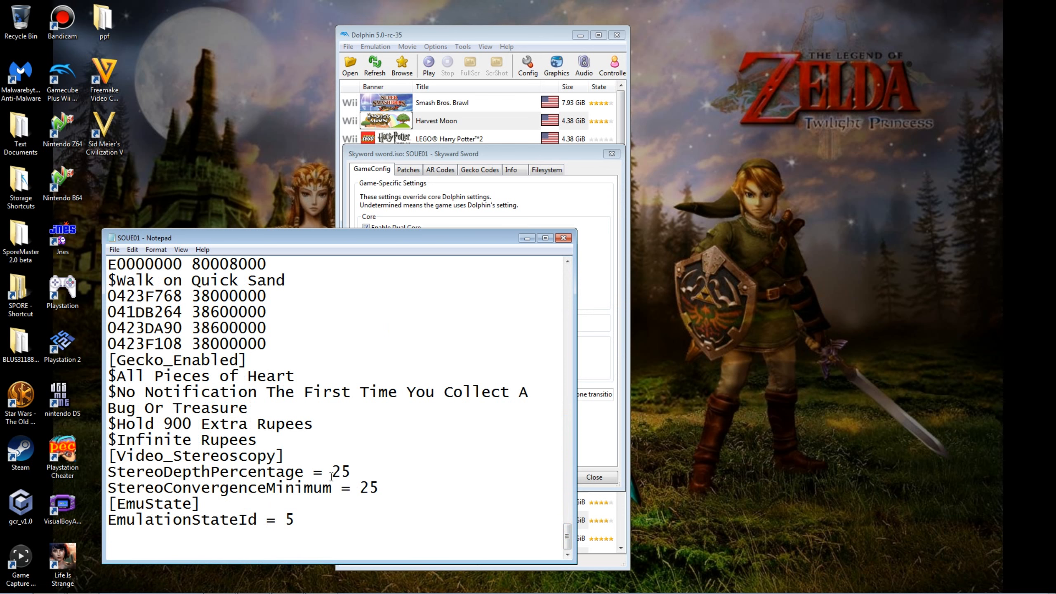
left_click(564, 239)
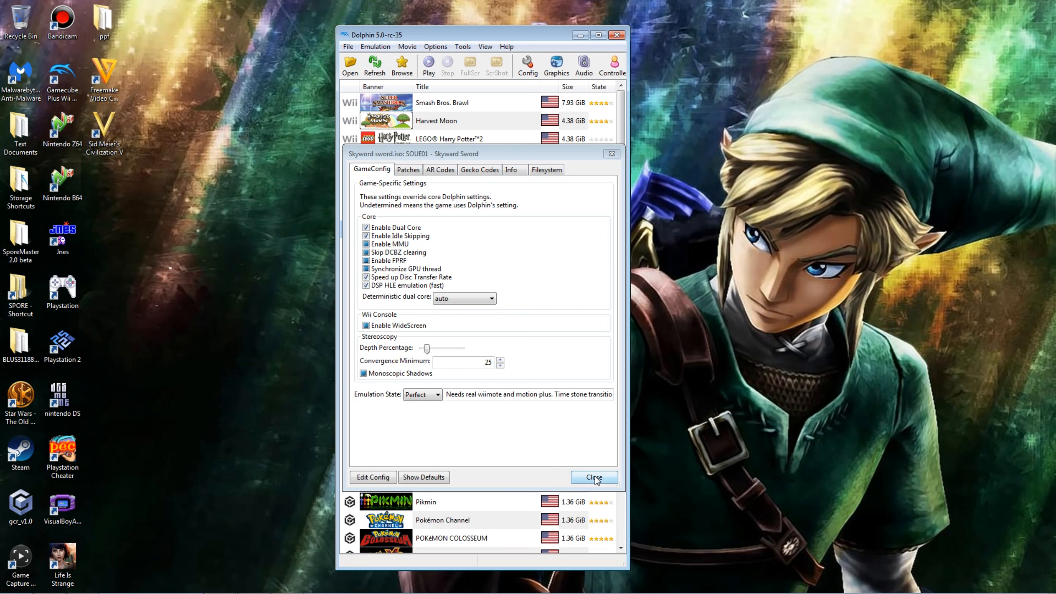
left_click(595, 477)
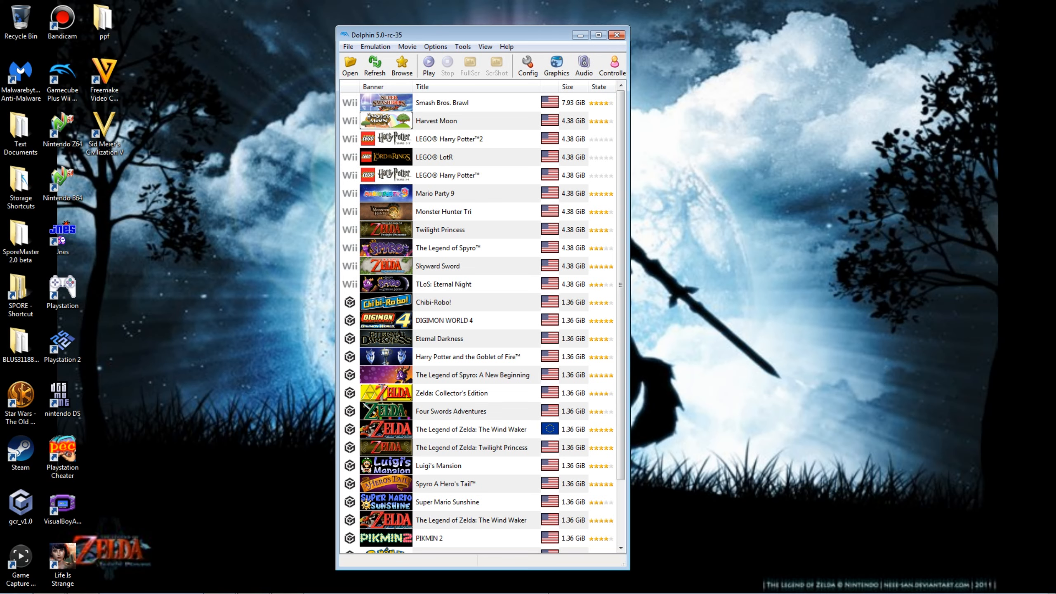
mouse_move(562, 593)
mouse_move(491, 593)
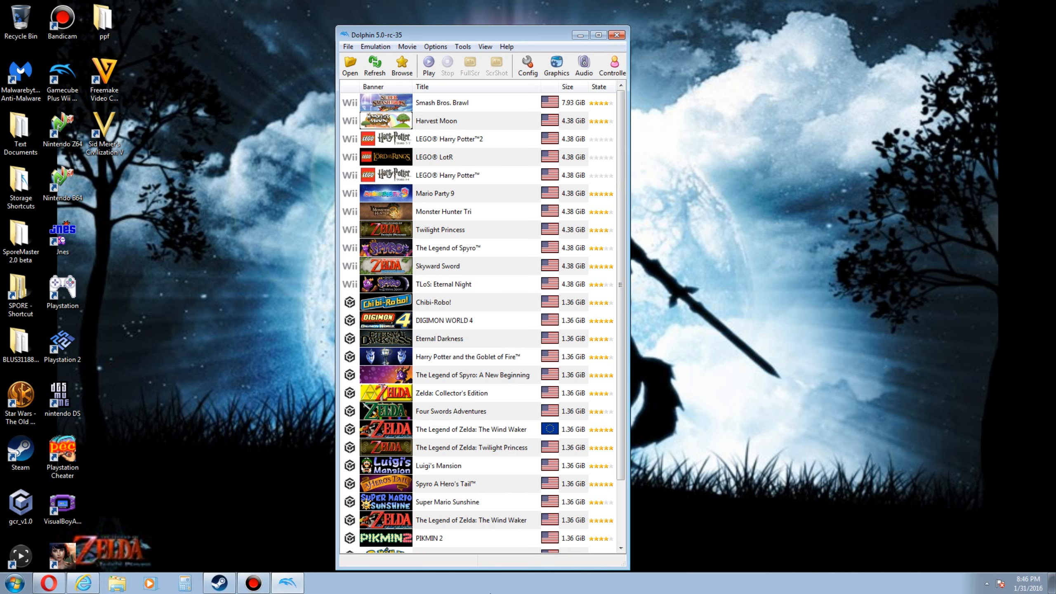